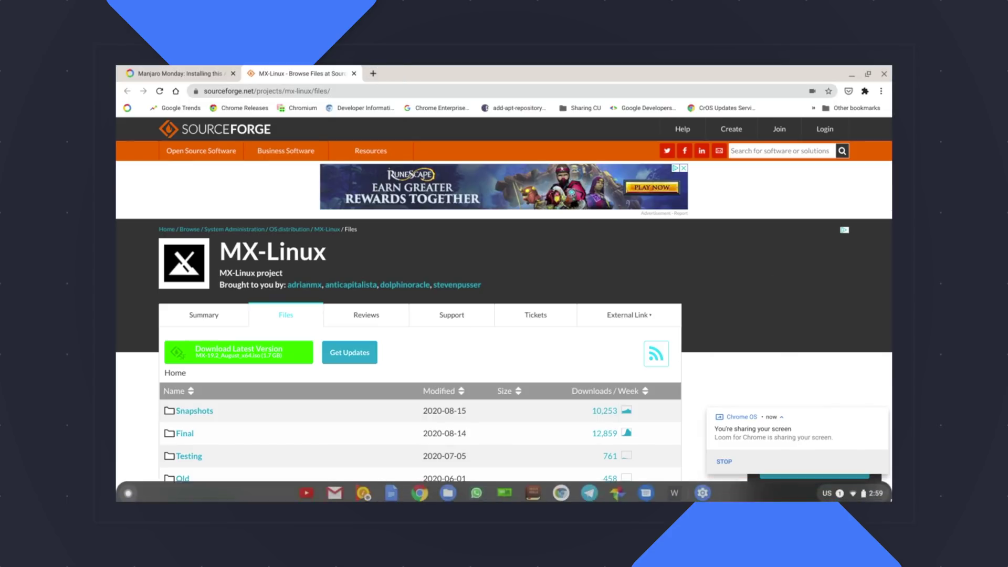
# Open the Chrome OS quick settings panel from the shelf status area
pyautogui.click(854, 489)
# Open Linux (Beta) in Chrome OS Settings and begin turning it on
pyautogui.click(843, 209)
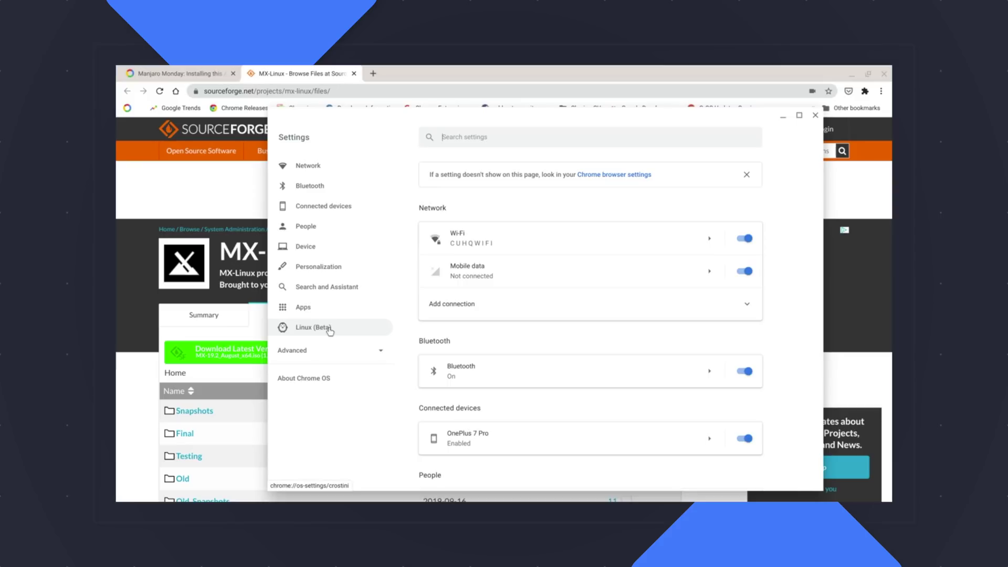
pyautogui.click(329, 331)
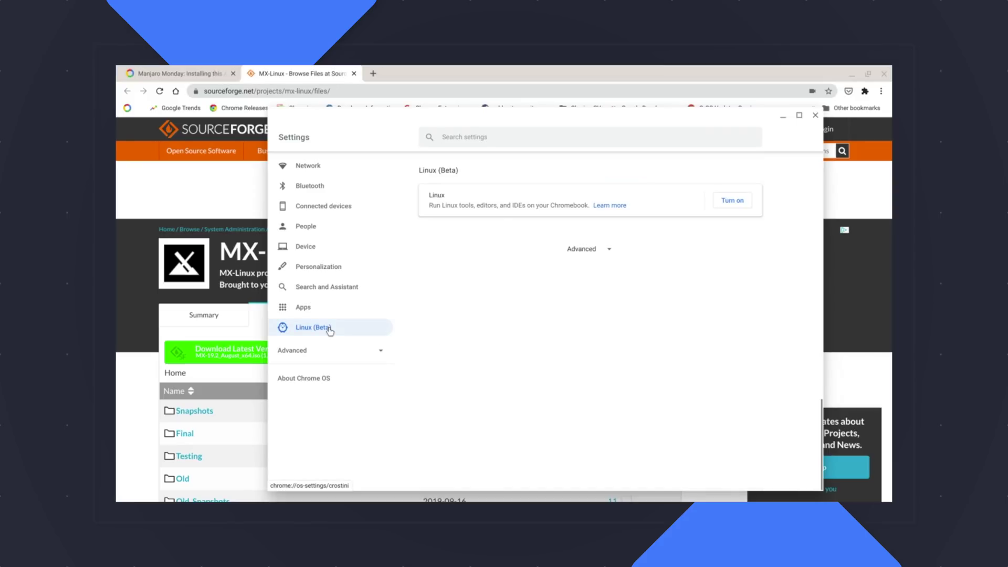
pyautogui.click(733, 202)
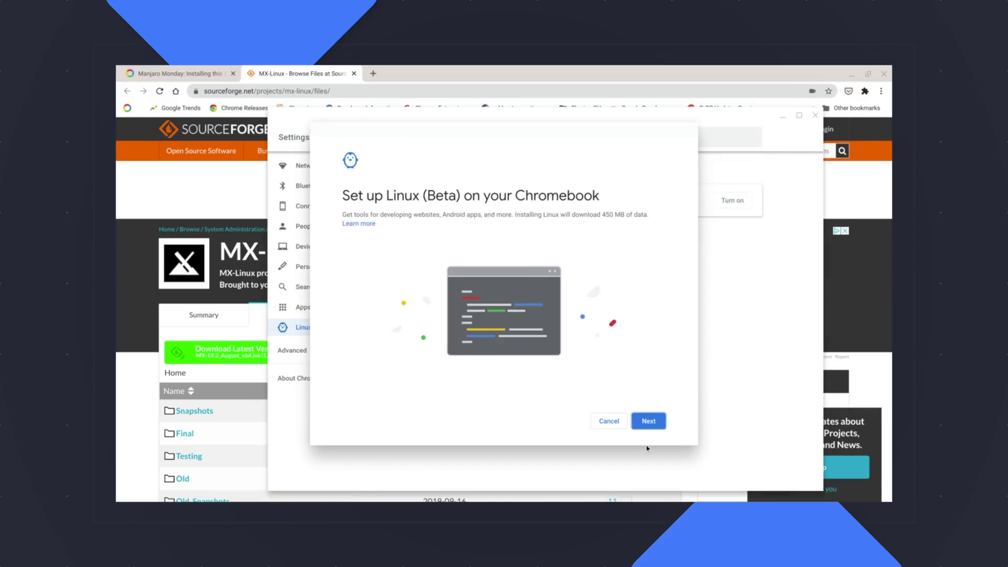
pyautogui.click(649, 422)
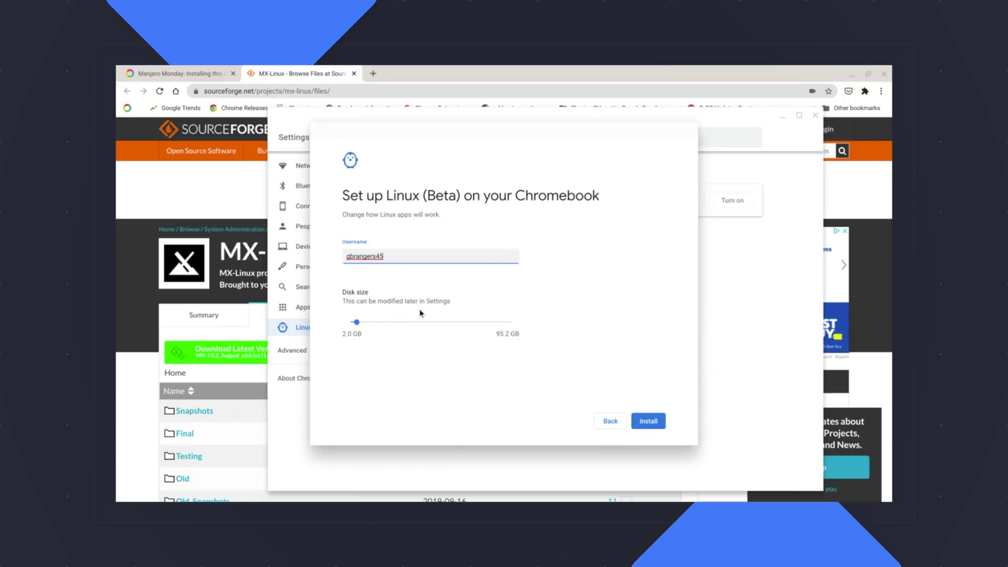
# Set about 36.5 GB of disk and username 'chromeunboxed', then start the installation
pyautogui.click(411, 326)
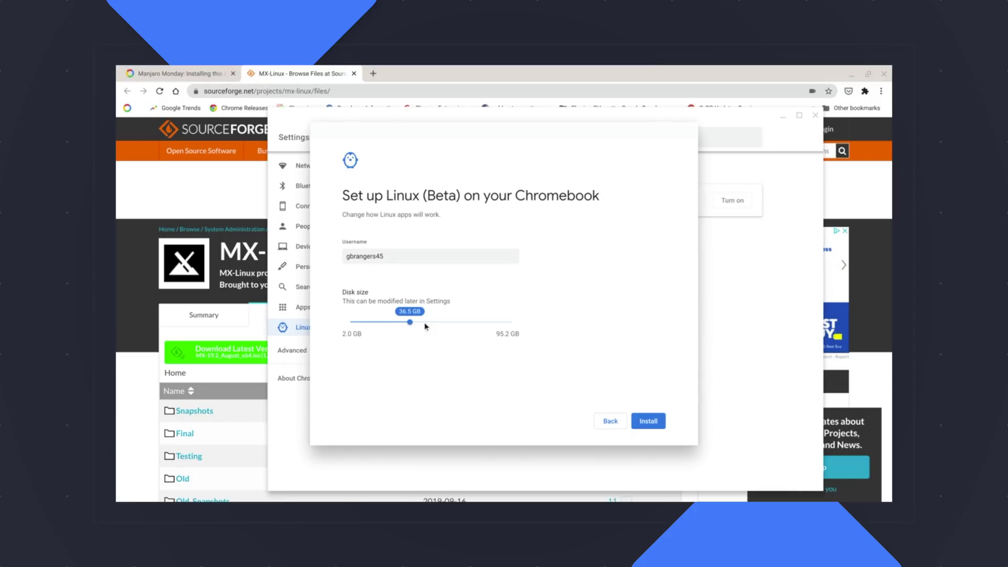
pyautogui.click(642, 419)
pyautogui.doubleClick(392, 256)
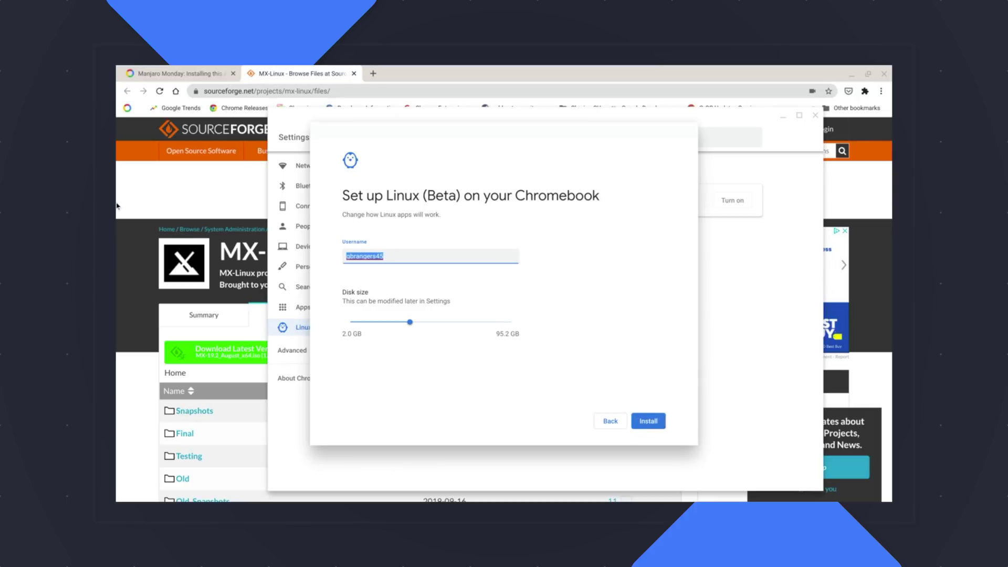
pyautogui.write('chromeunboxed')
pyautogui.click(649, 421)
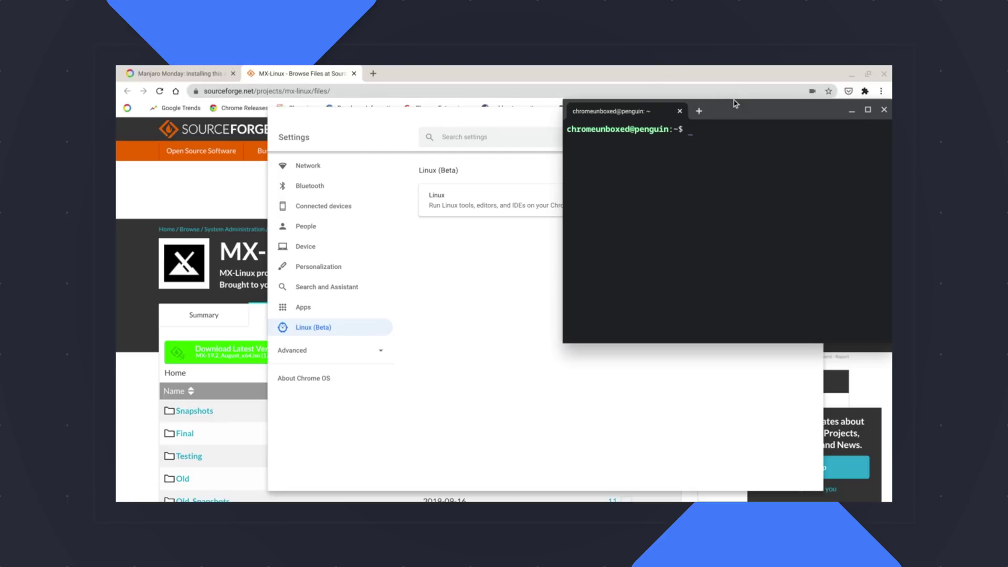
# Run sudo apt update in the terminal to refresh package lists
pyautogui.moveTo(735, 111); pyautogui.dragTo(382, 148)
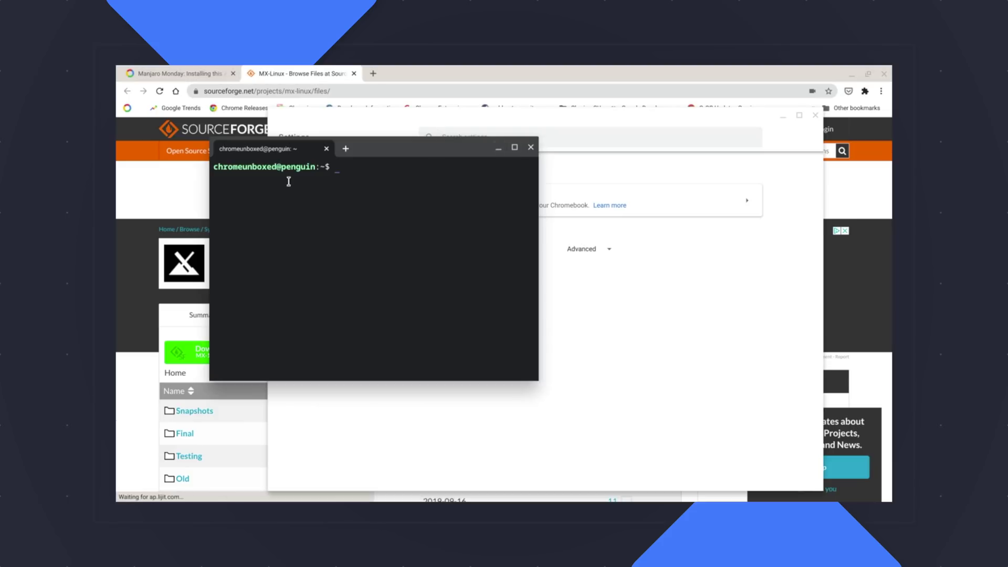
pyautogui.write('sudo apt')
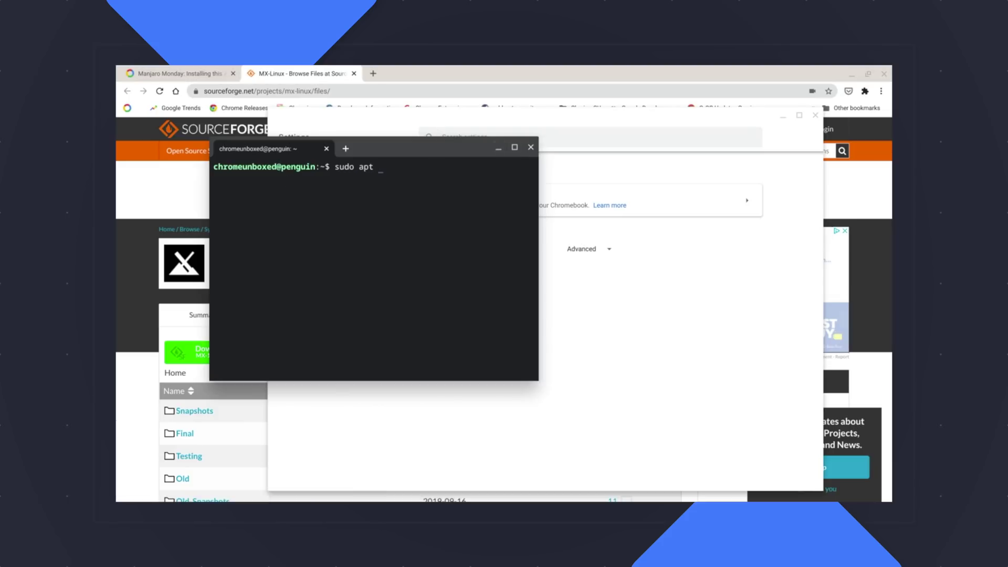
pyautogui.write(' update')
pyautogui.press('Return')
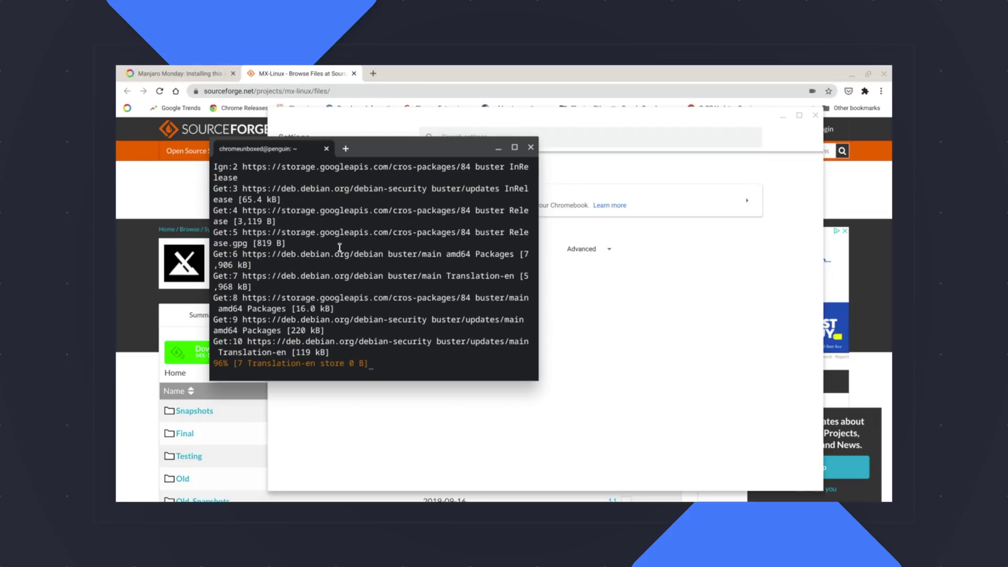
# Run sudo apt upgrade -y to upgrade all installed packages
pyautogui.moveTo(412, 151); pyautogui.dragTo(408, 78)
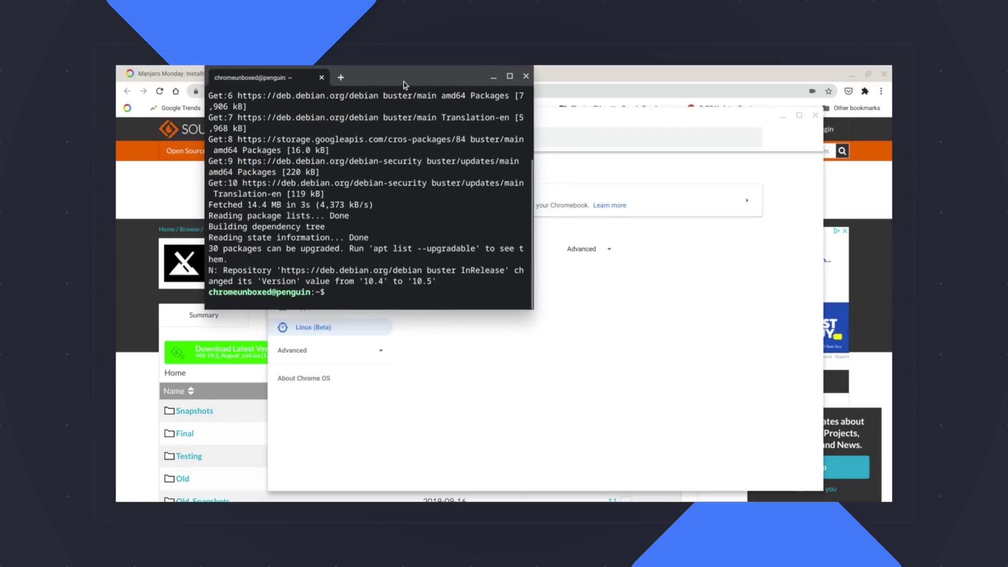
pyautogui.write('sudo apt uu')
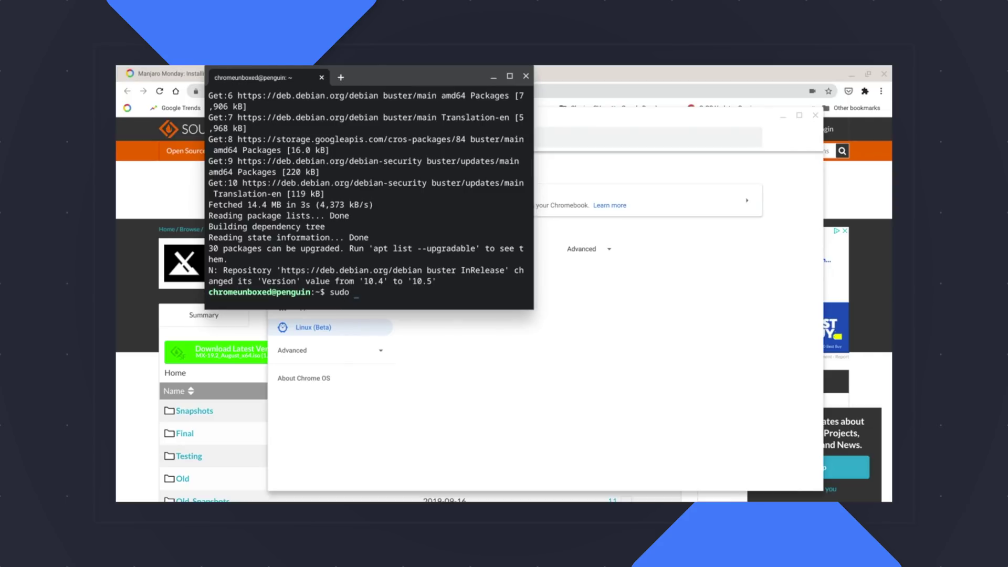
pyautogui.press('BackSpace')
pyautogui.press('BackSpace')
pyautogui.write('pgrade -y')
pyautogui.press('Return')
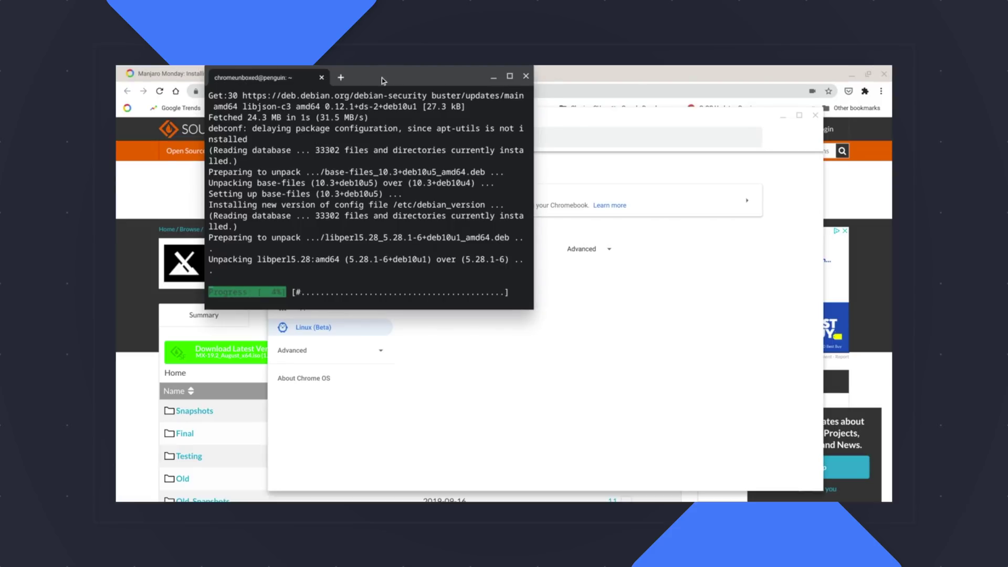
# Rearrange the terminal and browser windows while the upgrade finishes
pyautogui.moveTo(382, 80); pyautogui.dragTo(613, 173)
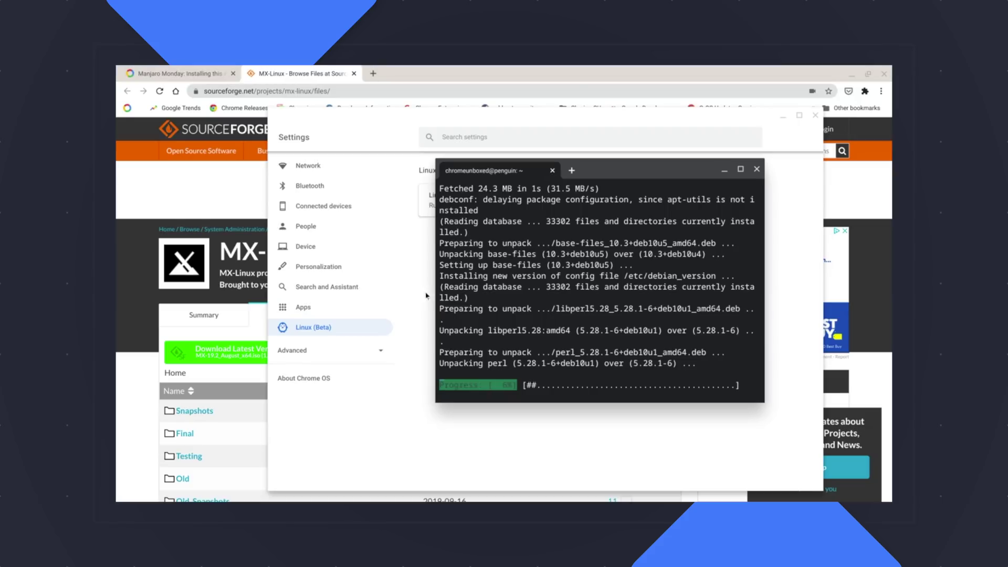
pyautogui.click(300, 75)
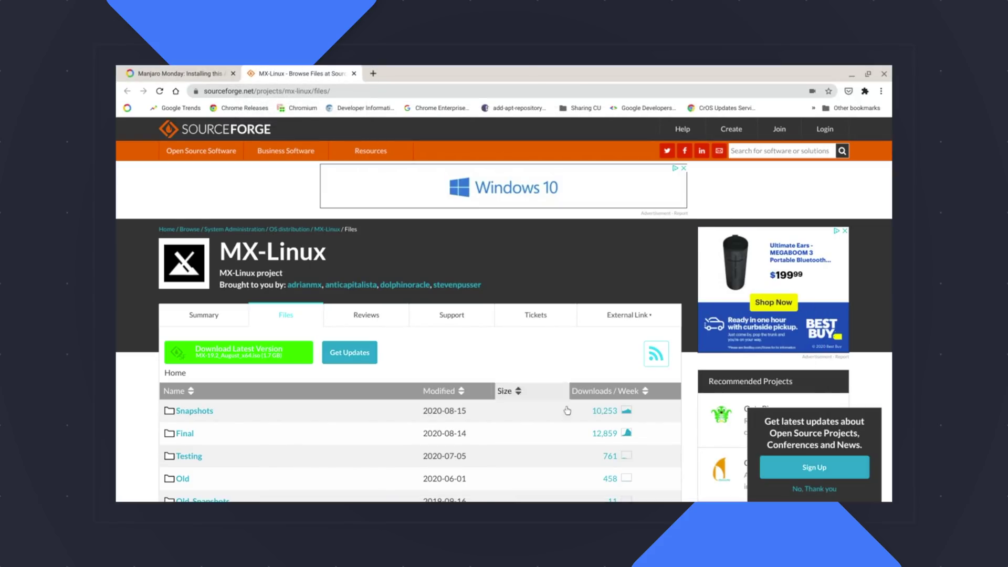
pyautogui.moveTo(687, 498)
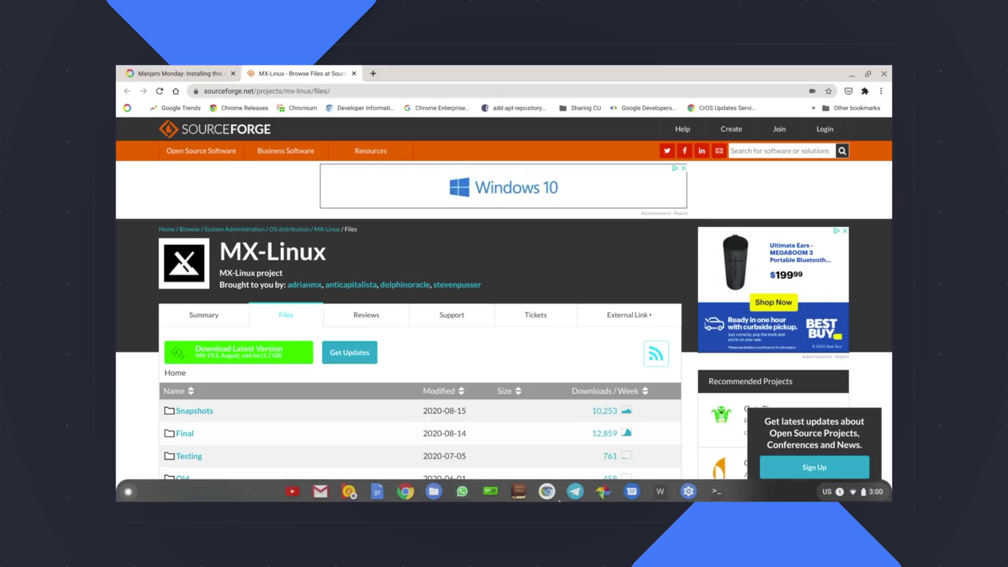
pyautogui.click(718, 497)
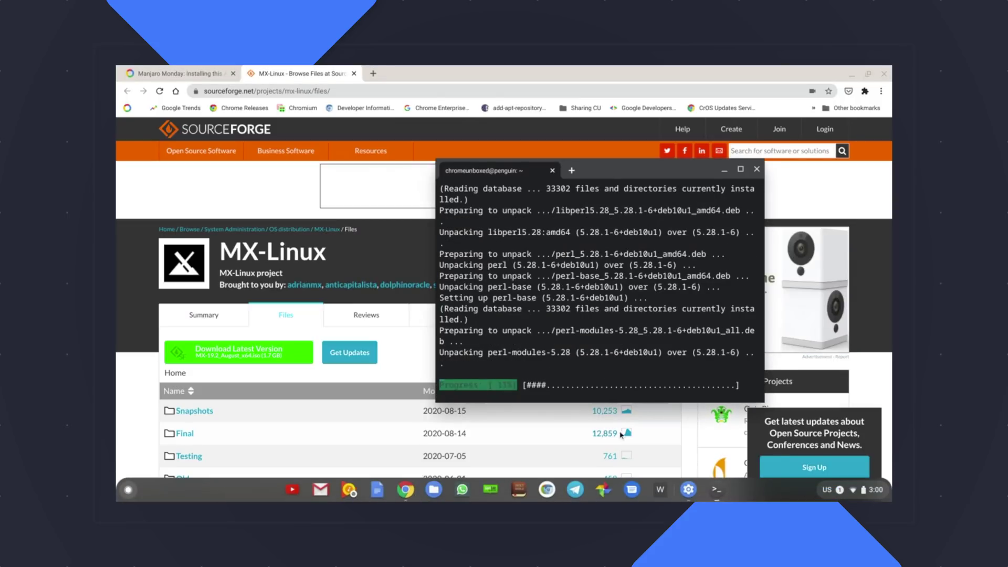
pyautogui.moveTo(607, 174); pyautogui.dragTo(288, 70)
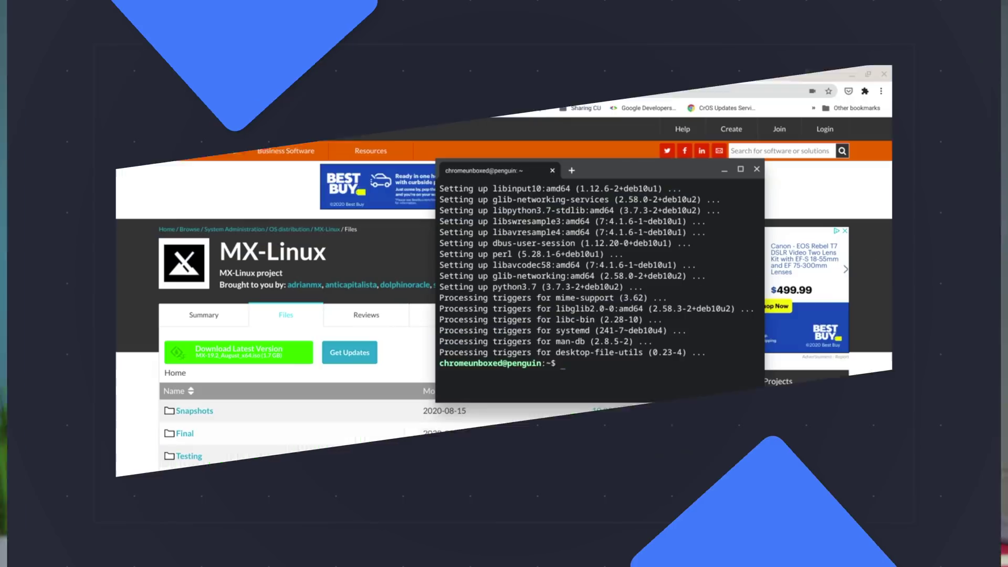
# Open the Files app and look through the Linux files and Downloads folders
pyautogui.click(434, 490)
pyautogui.click(469, 324)
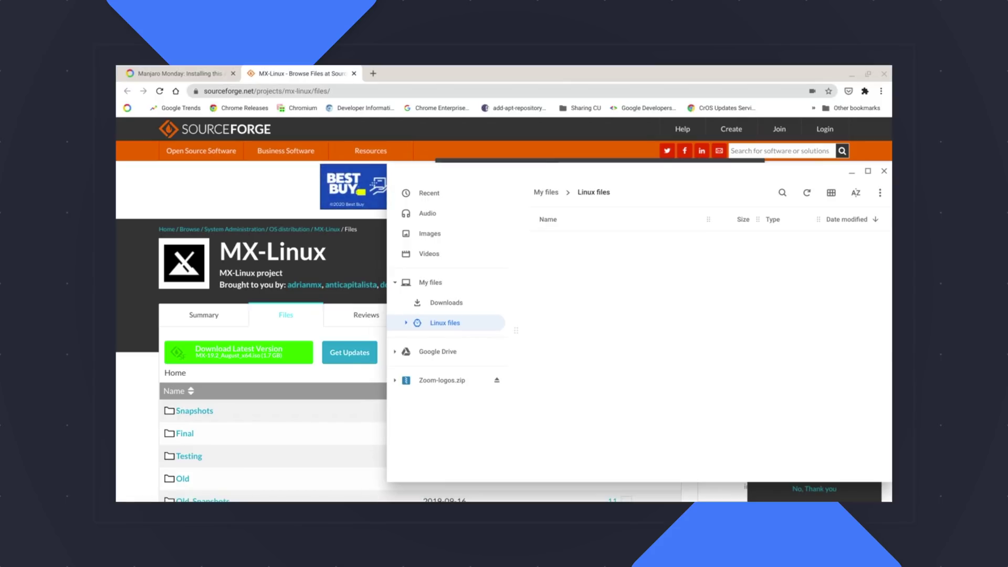
pyautogui.click(449, 309)
pyautogui.click(446, 322)
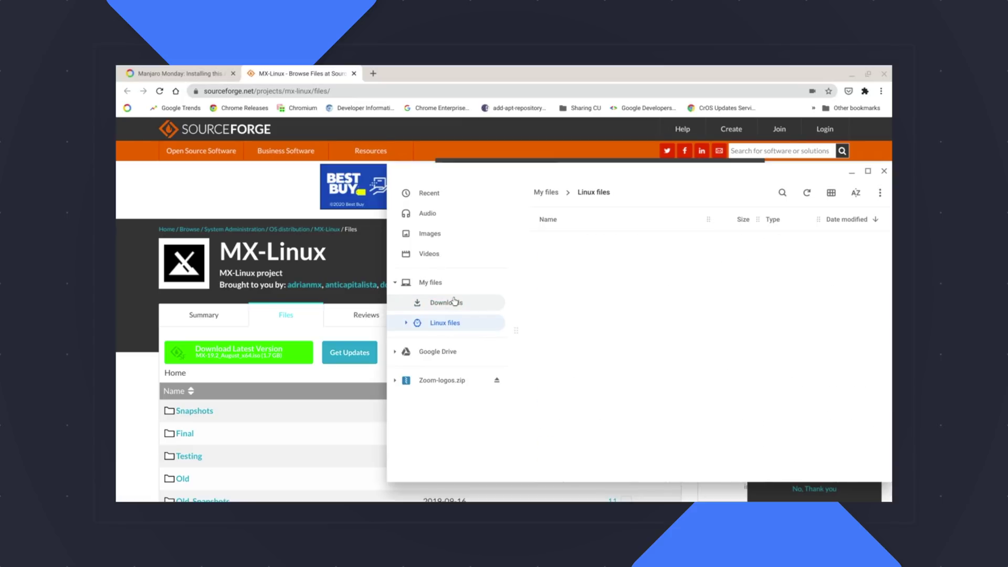
pyautogui.click(454, 302)
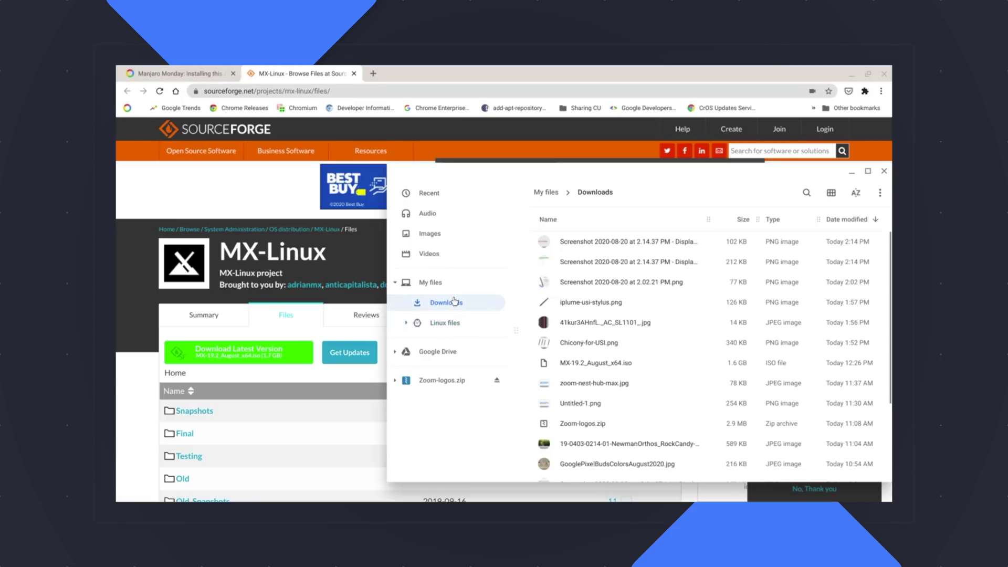
pyautogui.click(458, 331)
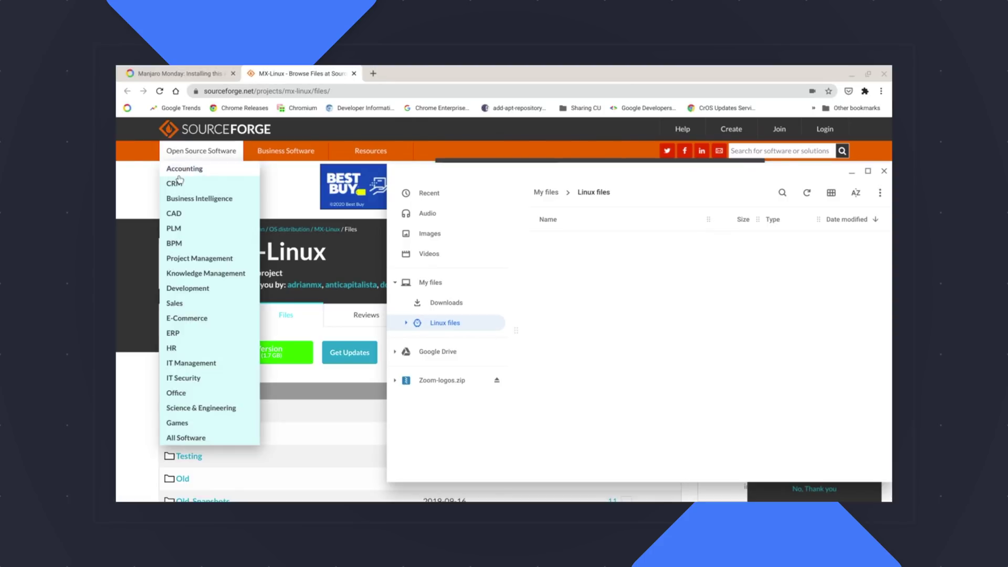
# Drag MX-19.2_August_x64.iso from Downloads into Linux files to copy it
pyautogui.click(124, 187)
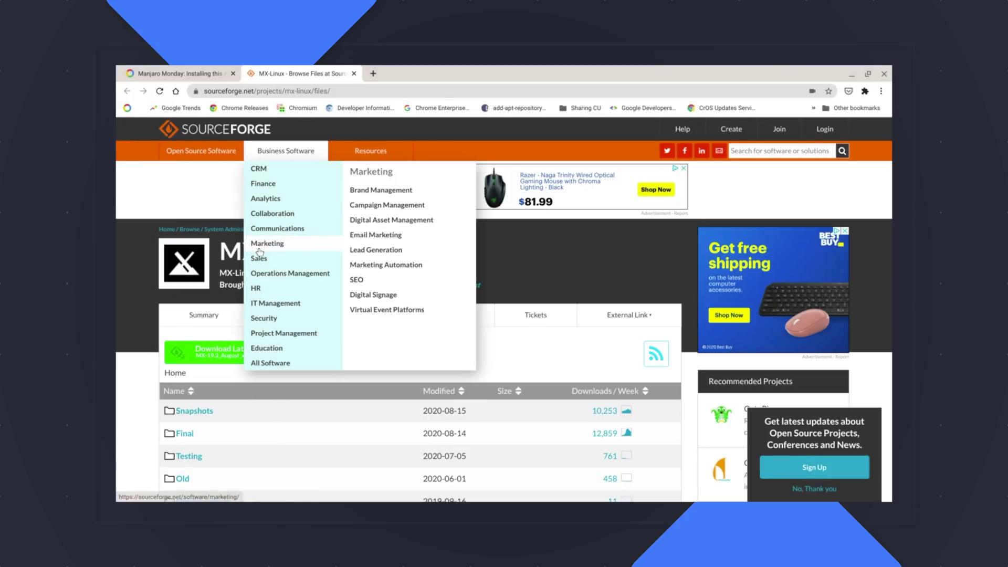
pyautogui.click(178, 346)
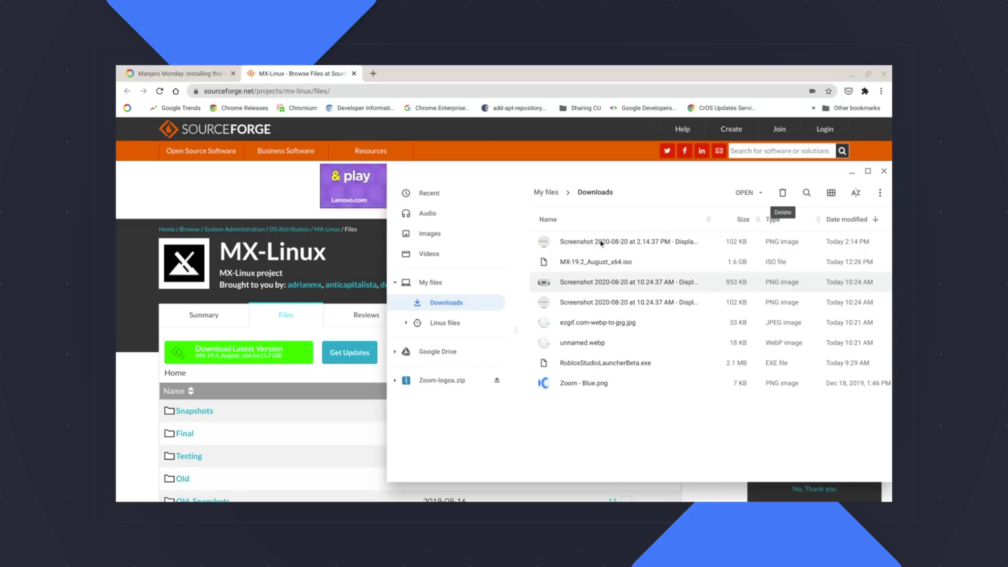
pyautogui.click(599, 262)
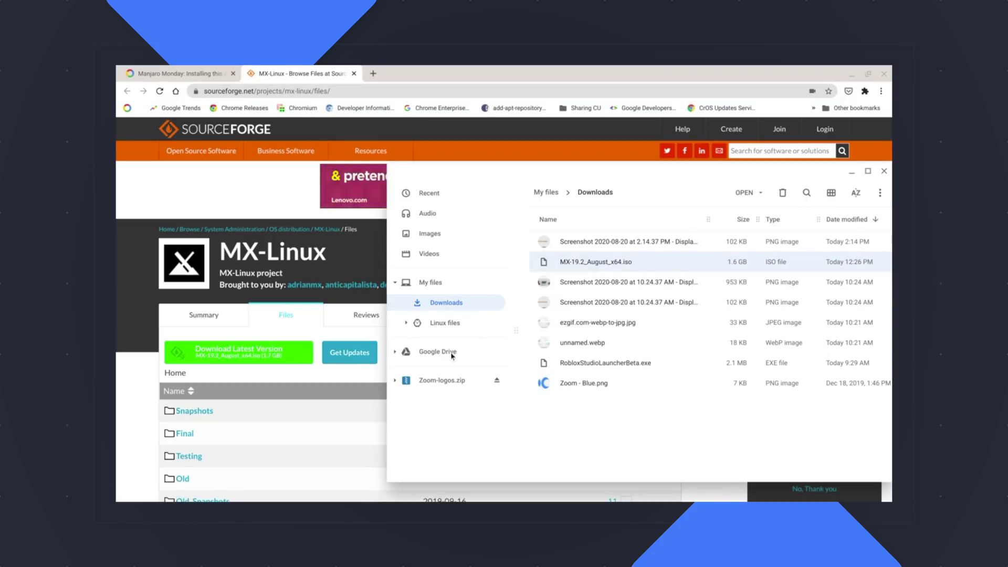
pyautogui.moveTo(593, 261); pyautogui.dragTo(691, 331)
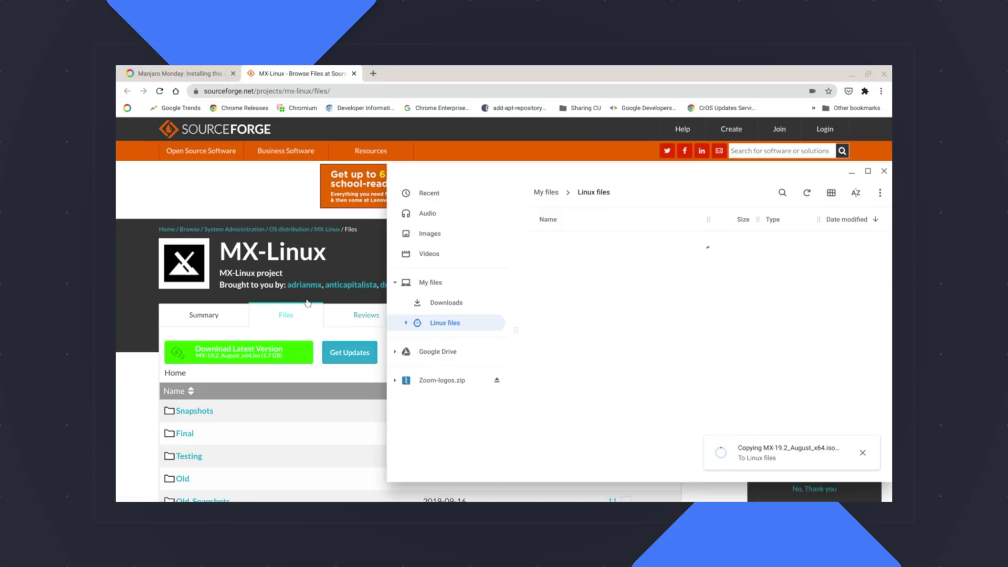
pyautogui.click(180, 72)
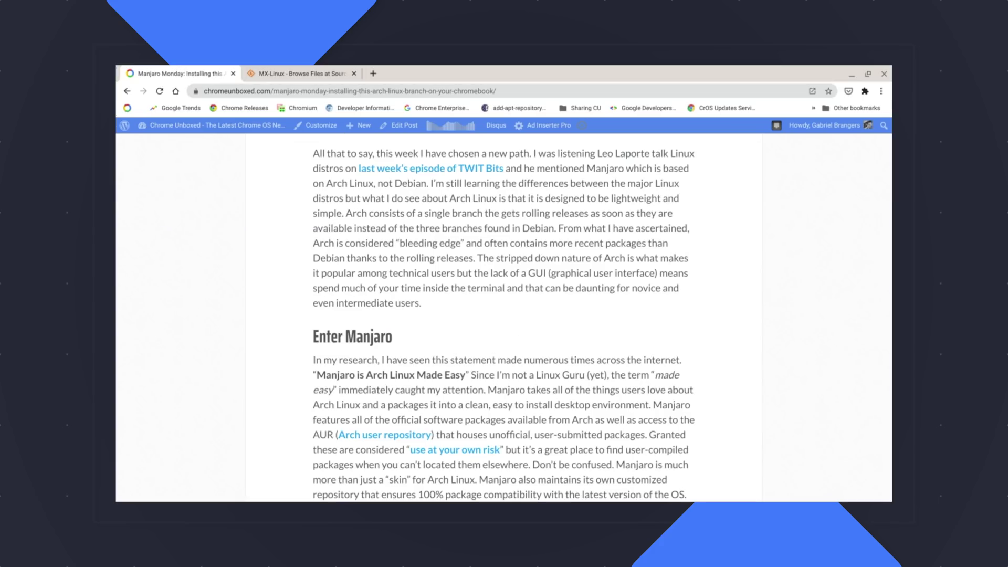
# Scroll the Manjaro article to the apt install code block and select the whole virt-manager command
pyautogui.click(717, 495)
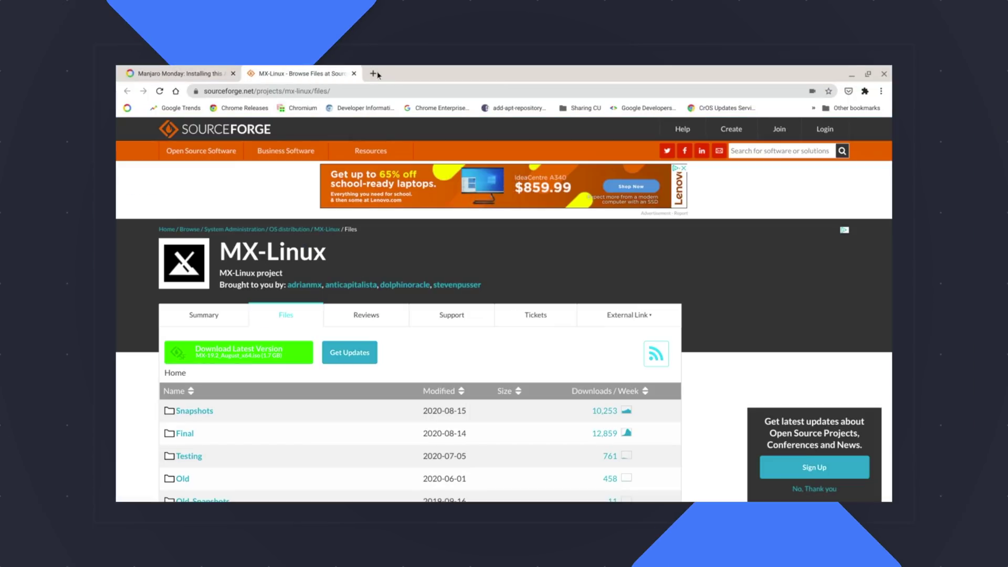
pyautogui.click(149, 73)
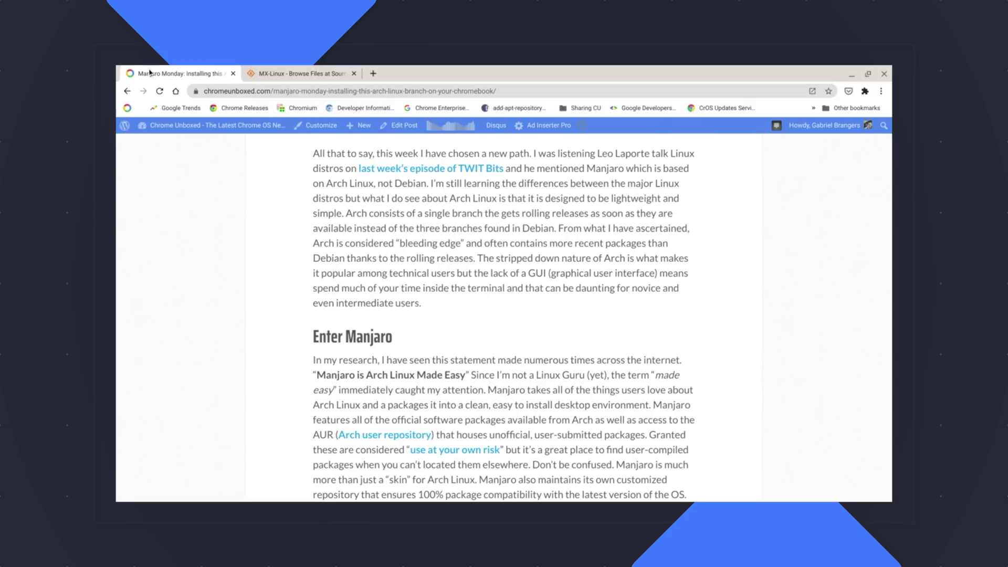
pyautogui.scroll(-15, 606, 349)
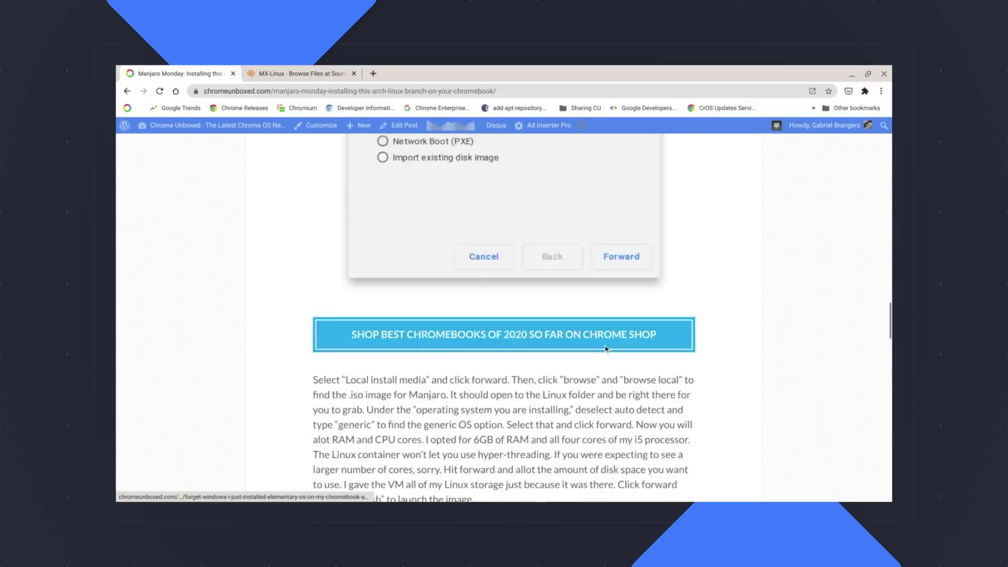
pyautogui.scroll(4, 606, 349)
pyautogui.scroll(-15, 503, 317)
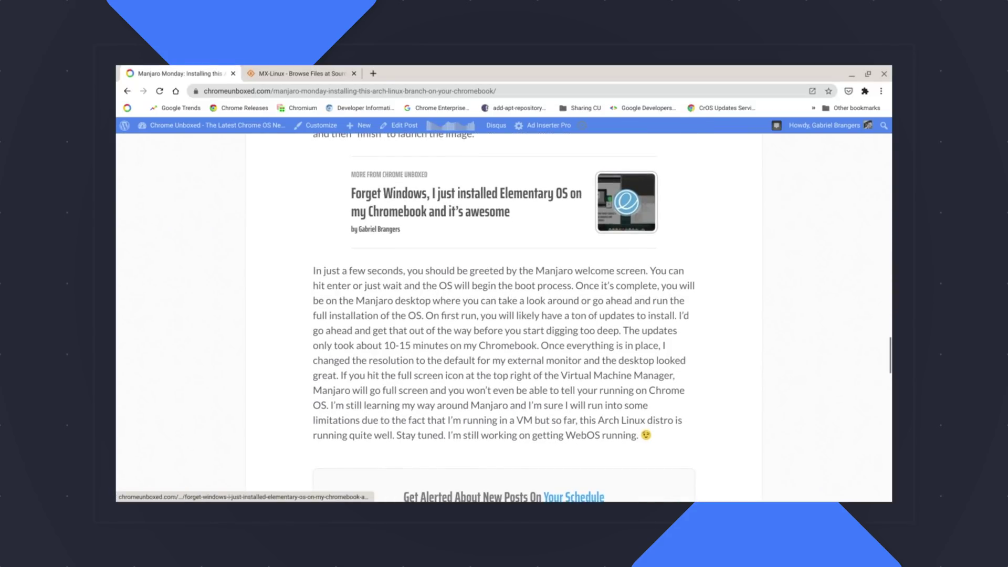
pyautogui.scroll(-7, 503, 318)
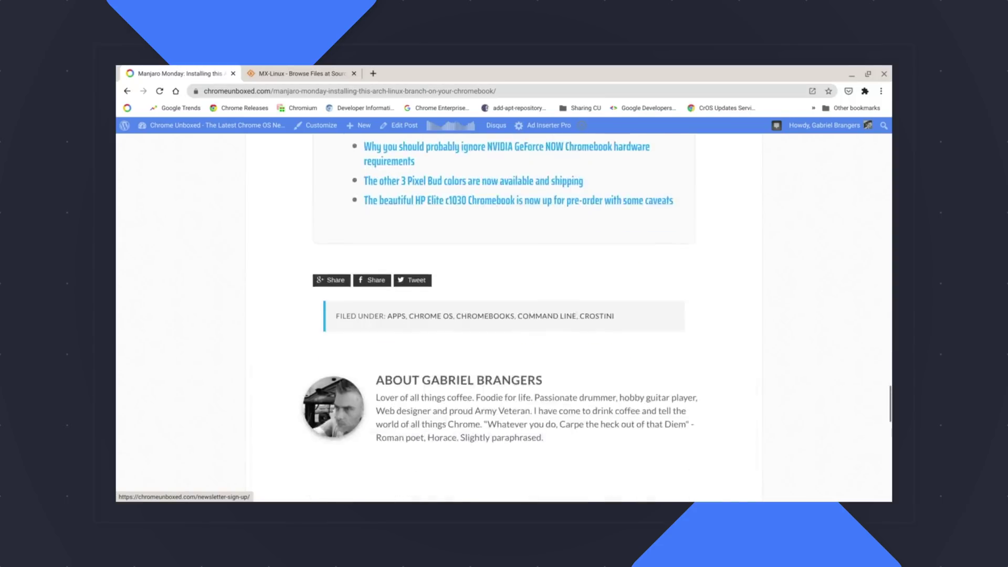
pyautogui.scroll(12, 503, 317)
pyautogui.scroll(15, 503, 318)
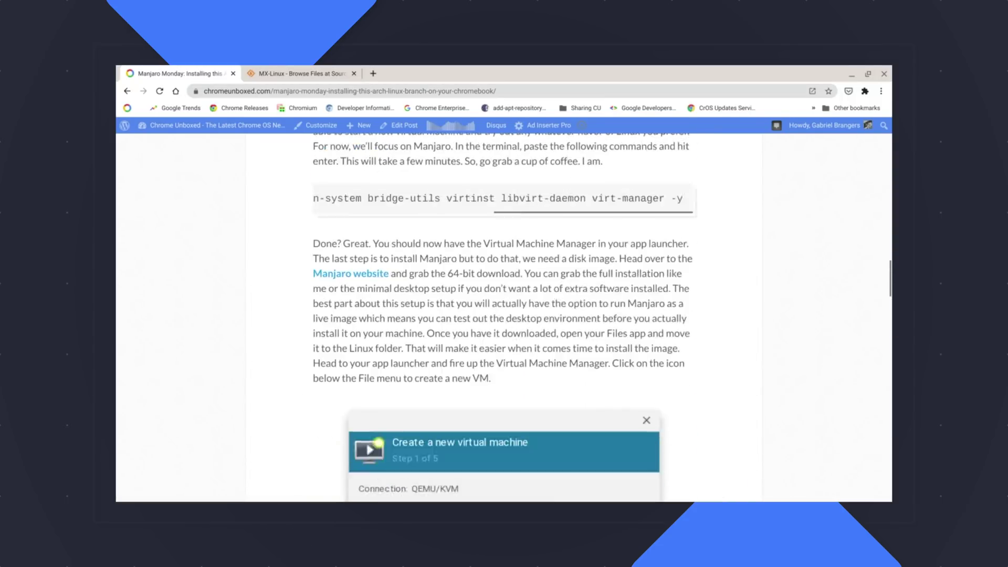
pyautogui.scroll(-1, 453, 400)
pyautogui.scroll(4, 452, 399)
pyautogui.scroll(-4, 453, 399)
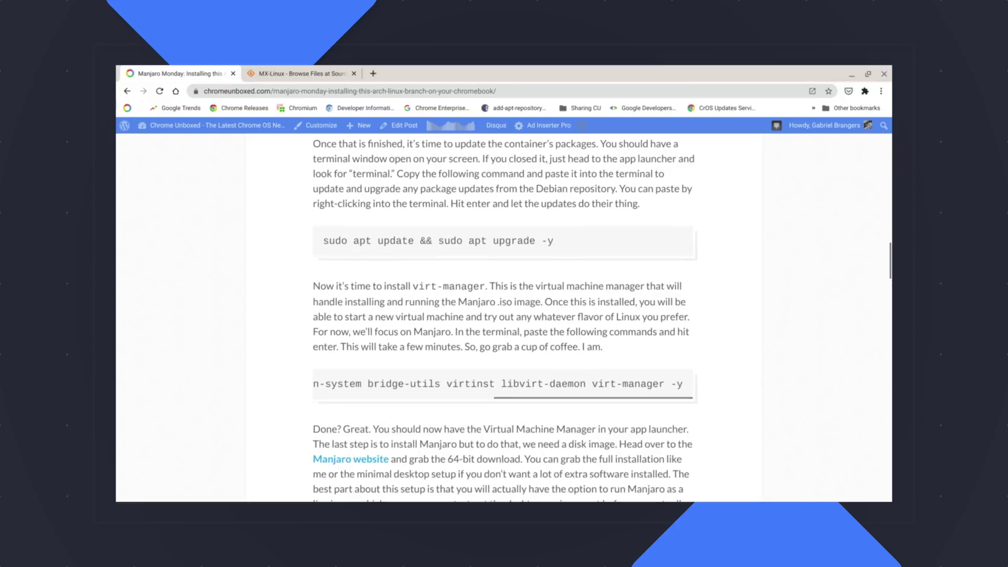
pyautogui.tripleClick(459, 384)
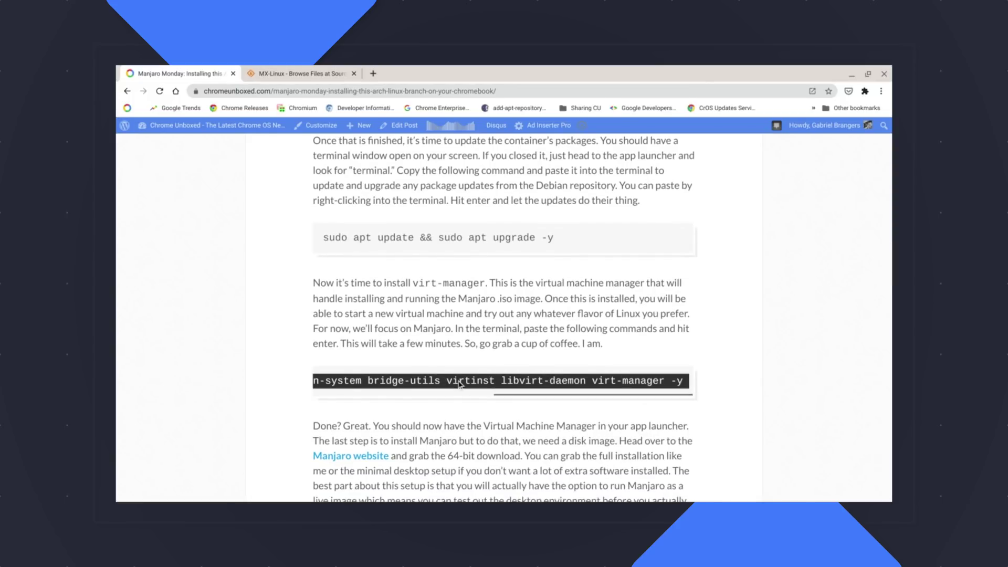
# Paste and run the virt-manager install command in the Linux terminal, then launch Virtual Machine Manager
pyautogui.moveTo(654, 497)
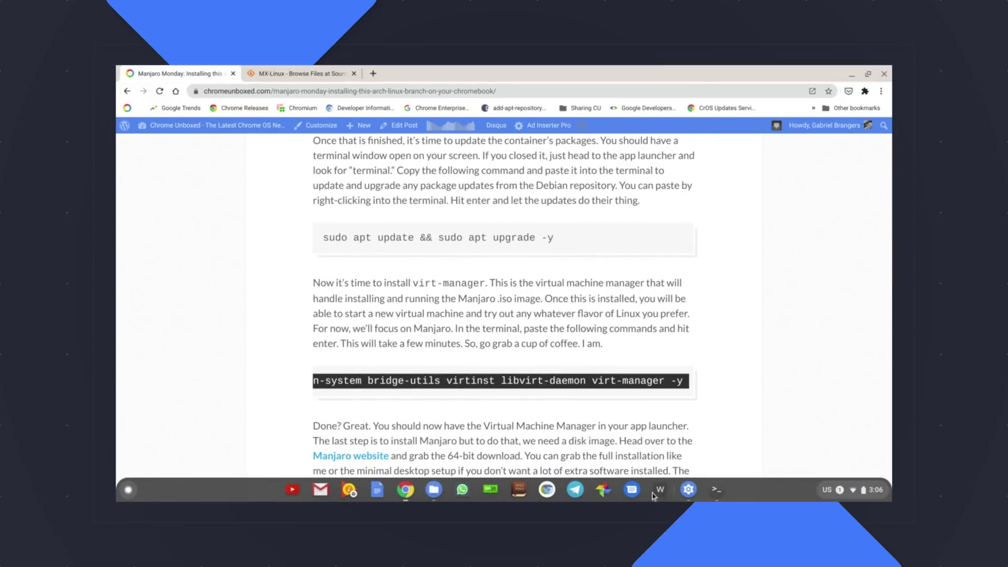
pyautogui.click(715, 490)
pyautogui.rightClick(592, 290)
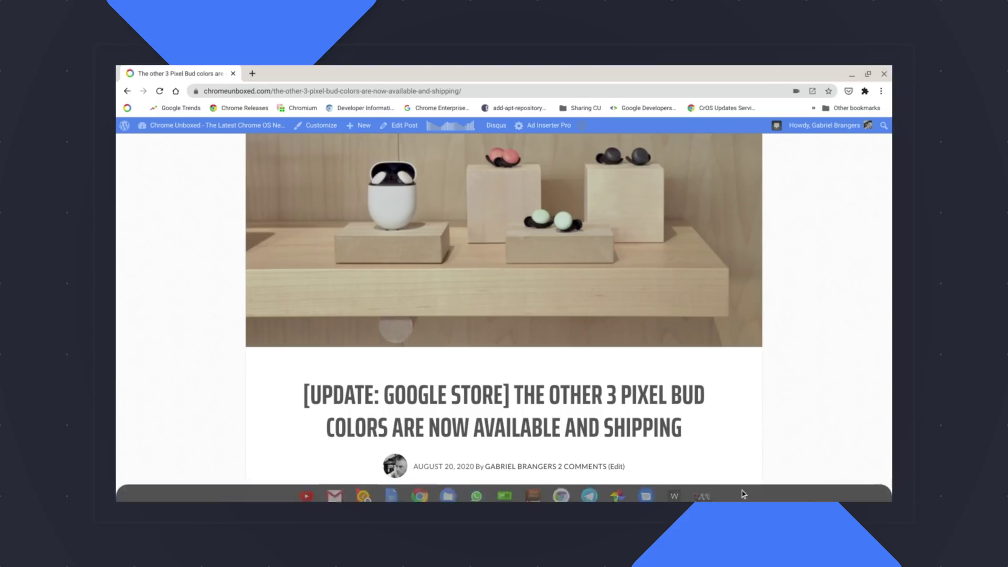
pyautogui.click(703, 489)
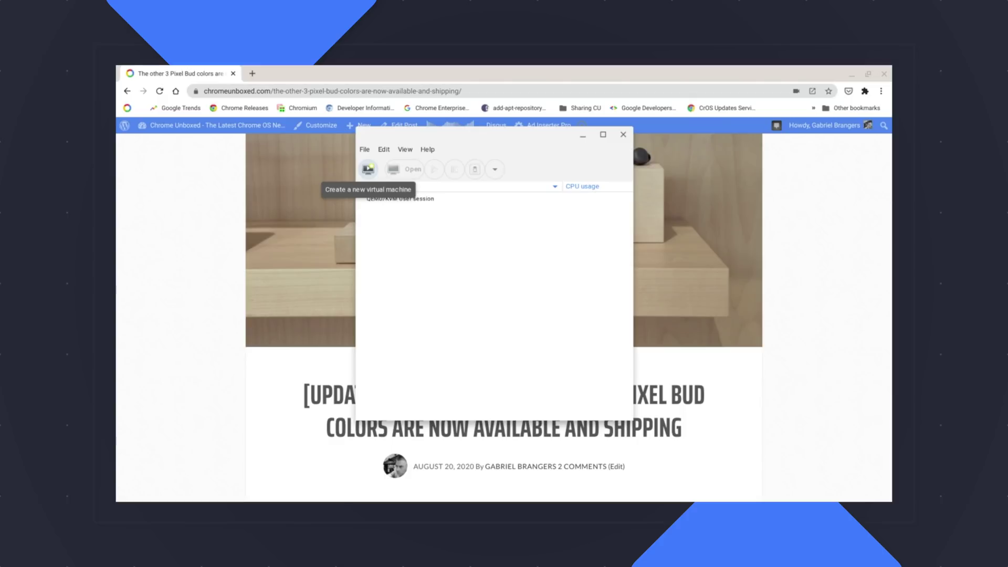
pyautogui.click(366, 150)
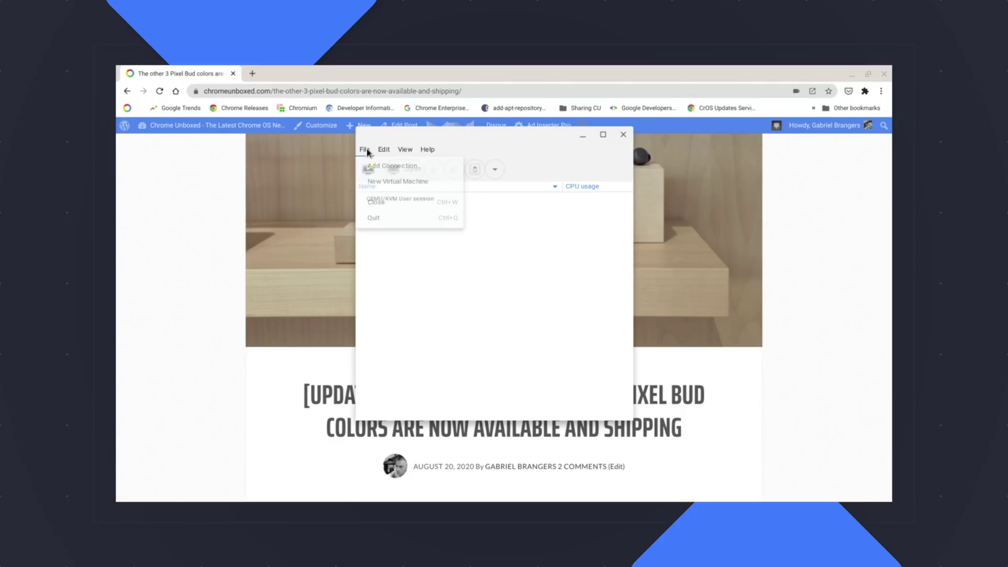
pyautogui.click(383, 167)
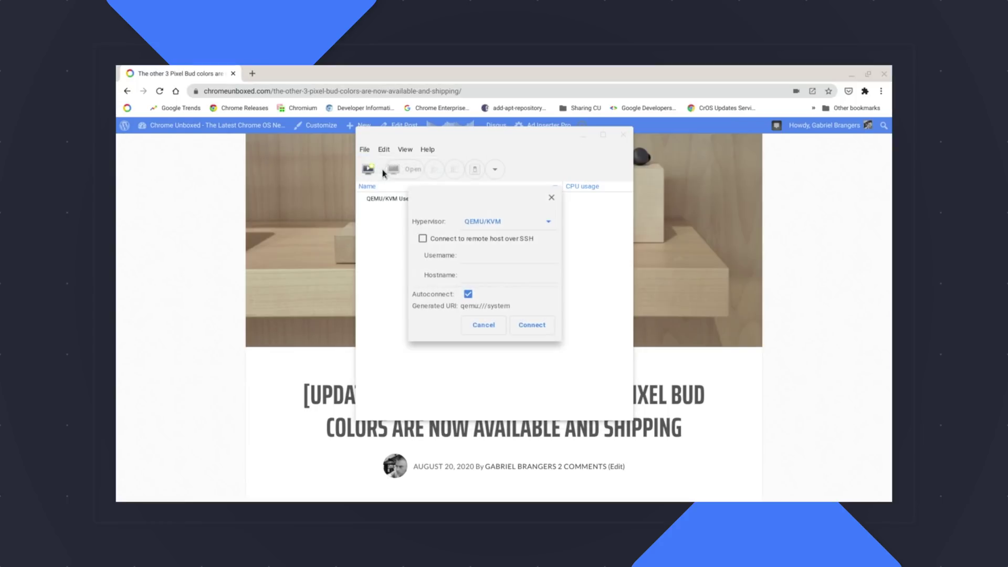
pyautogui.click(490, 223)
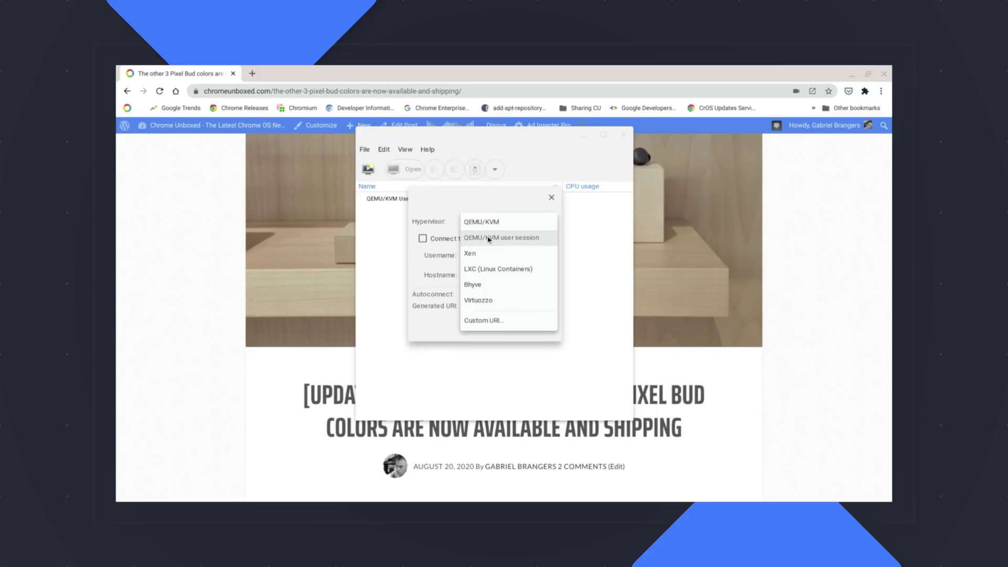
pyautogui.click(489, 239)
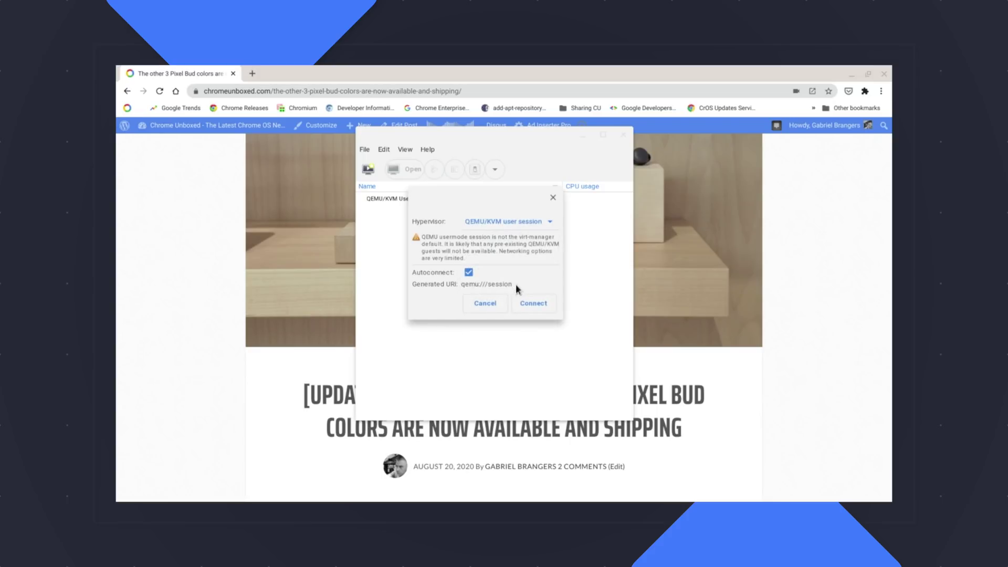
pyautogui.click(484, 303)
pyautogui.click(398, 199)
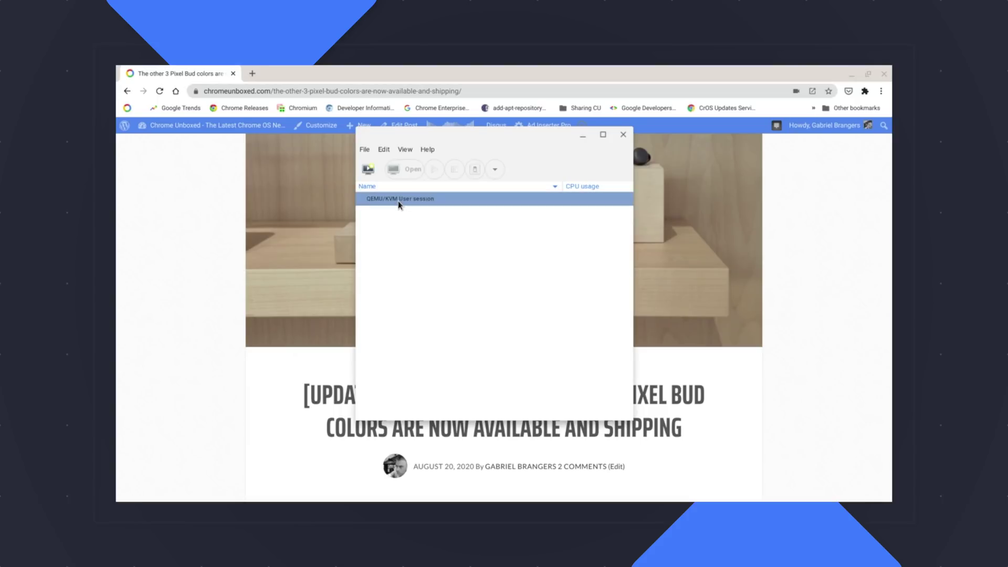
# Start a new virtual machine using local MX-19.2_August_x64.iso as install media
pyautogui.click(368, 169)
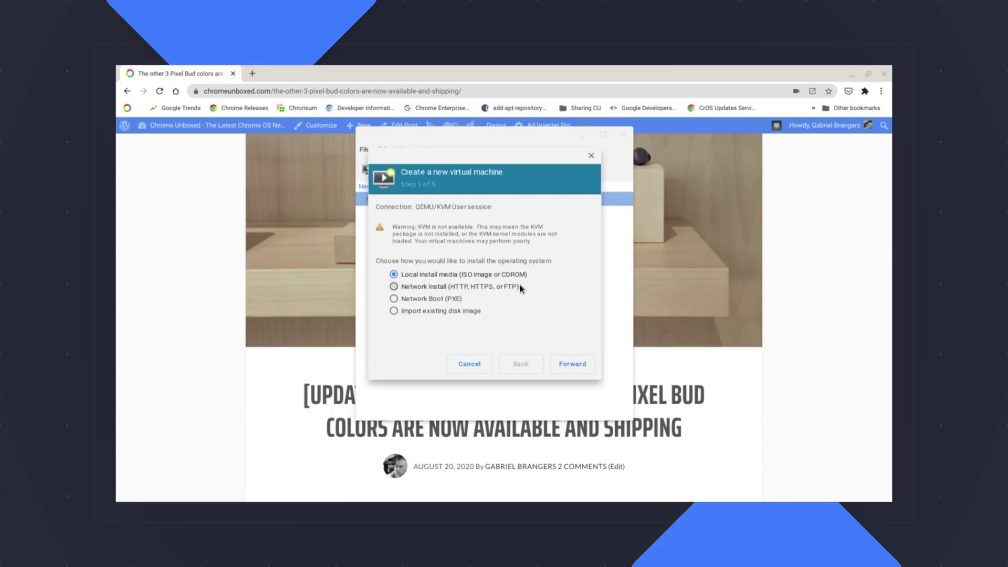
pyautogui.click(571, 366)
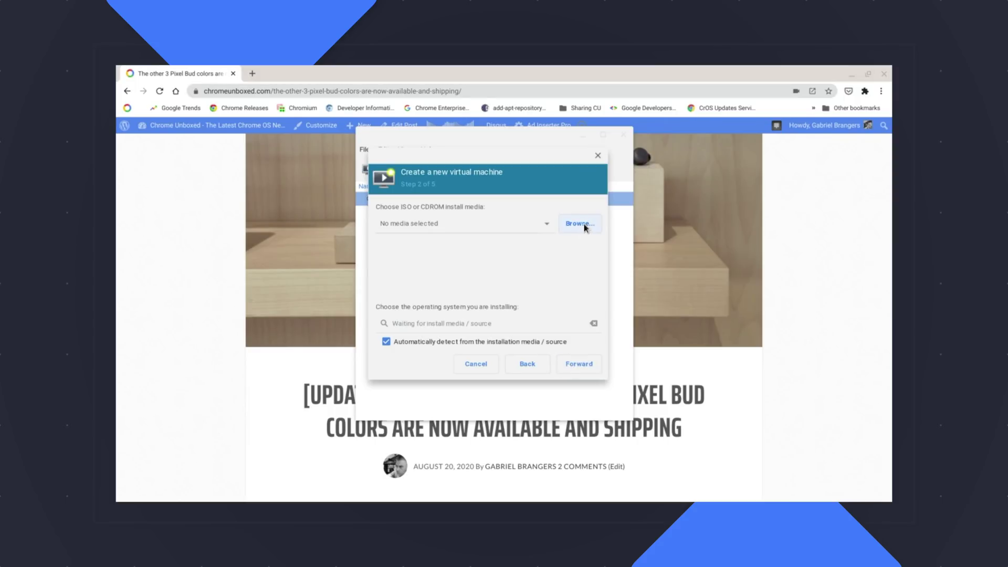
pyautogui.click(584, 223)
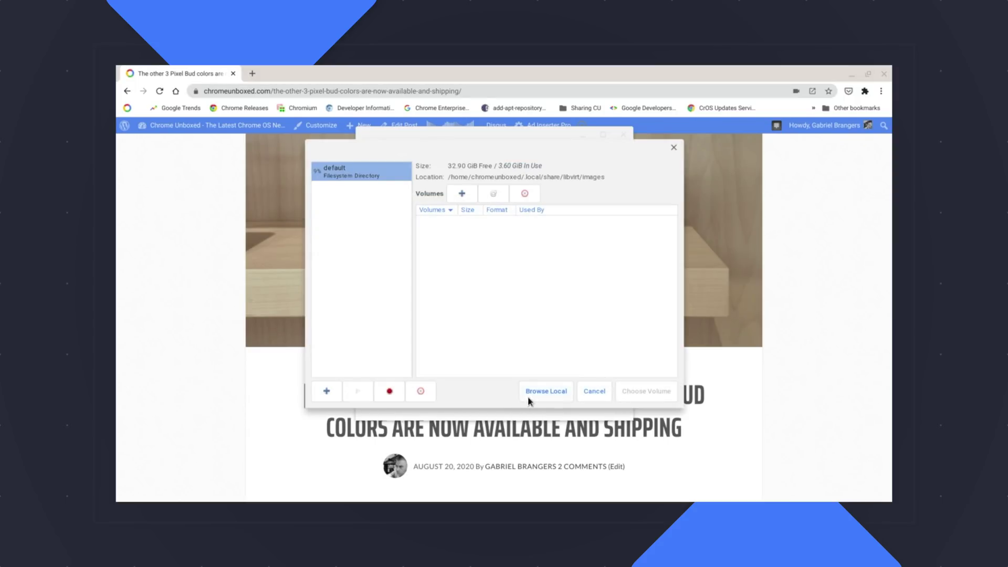
pyautogui.click(528, 395)
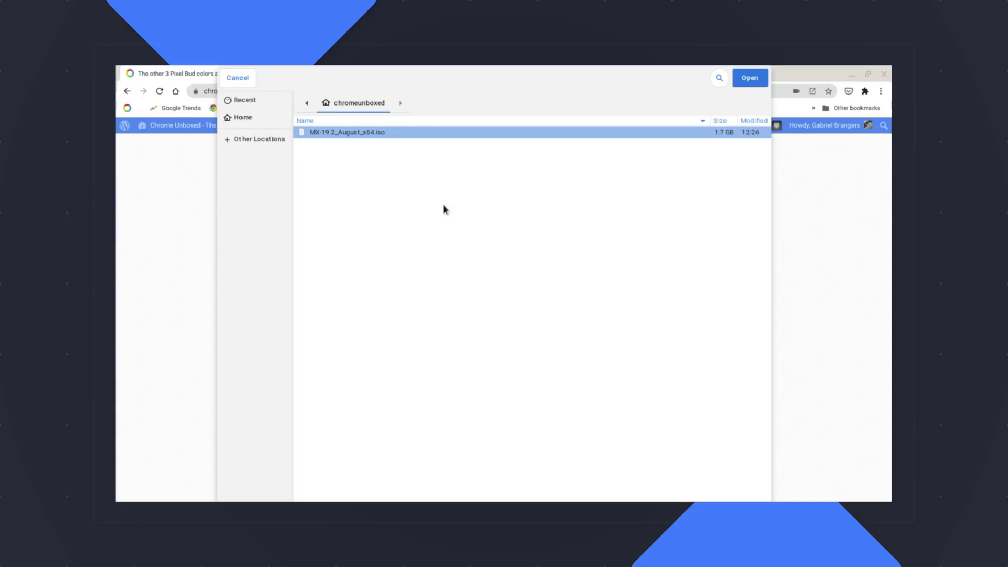
pyautogui.click(363, 132)
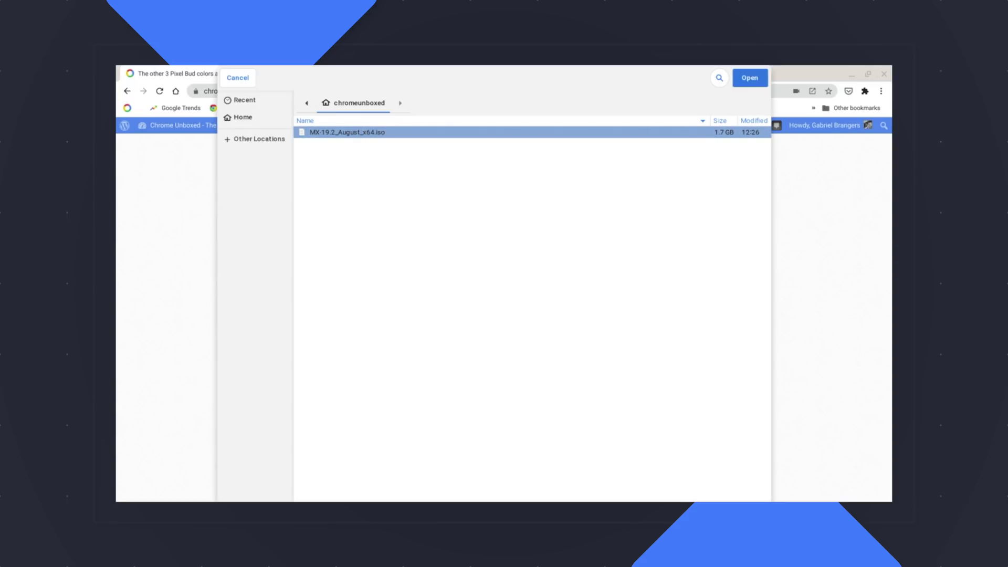
pyautogui.doubleClick(363, 133)
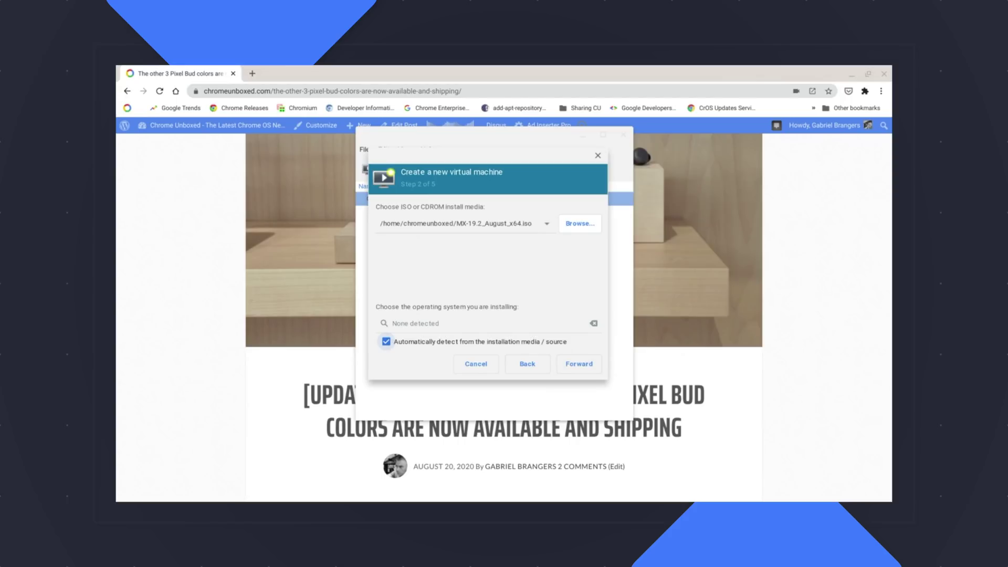
# Turn off OS auto-detection and set the operating system to Generic default
pyautogui.click(389, 341)
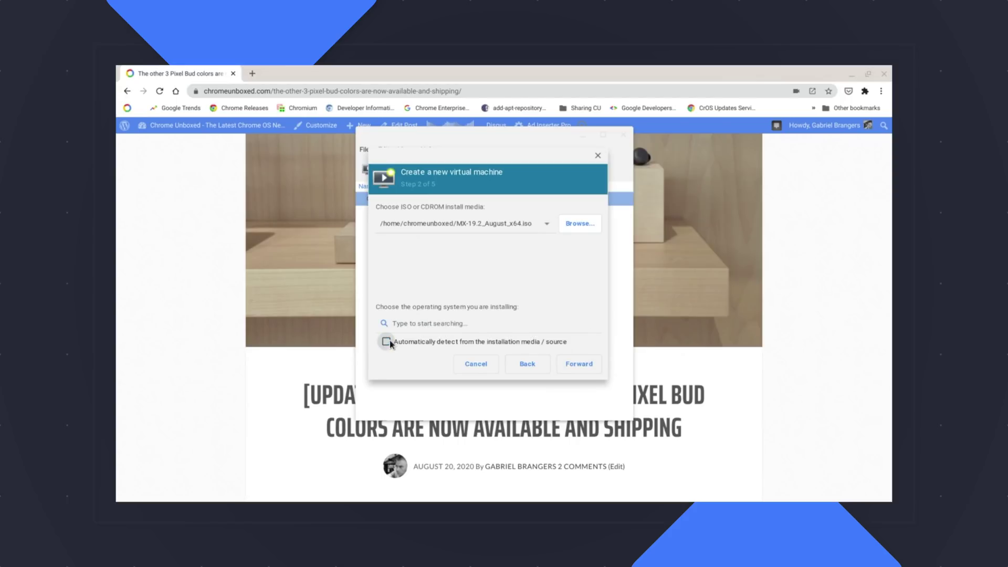
pyautogui.click(431, 324)
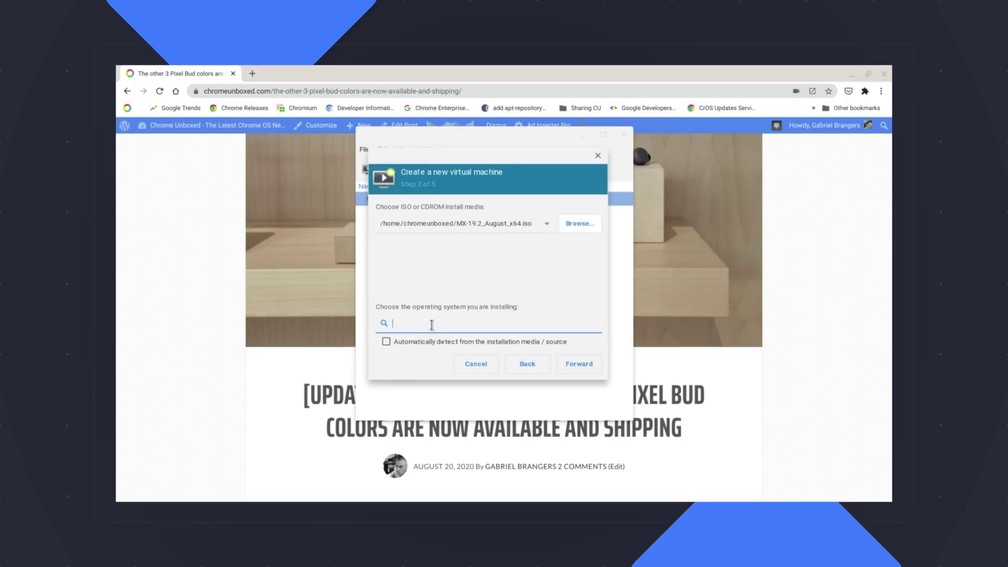
pyautogui.write('gener')
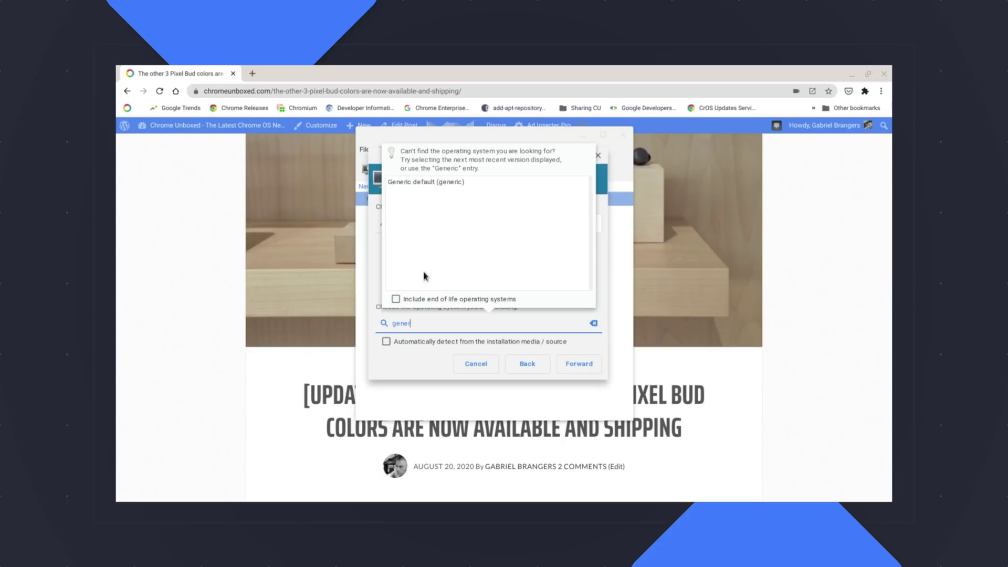
pyautogui.click(444, 184)
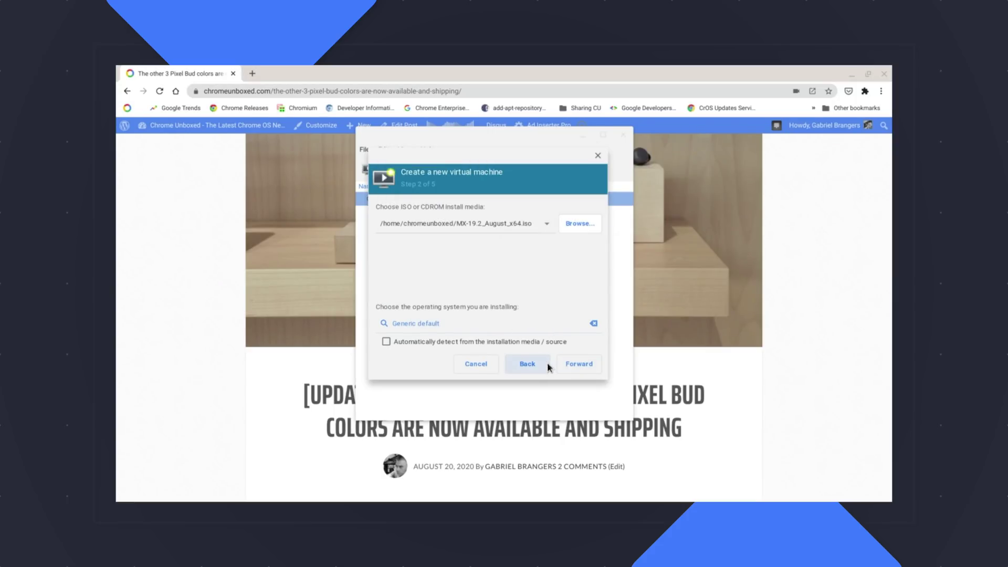
pyautogui.click(589, 366)
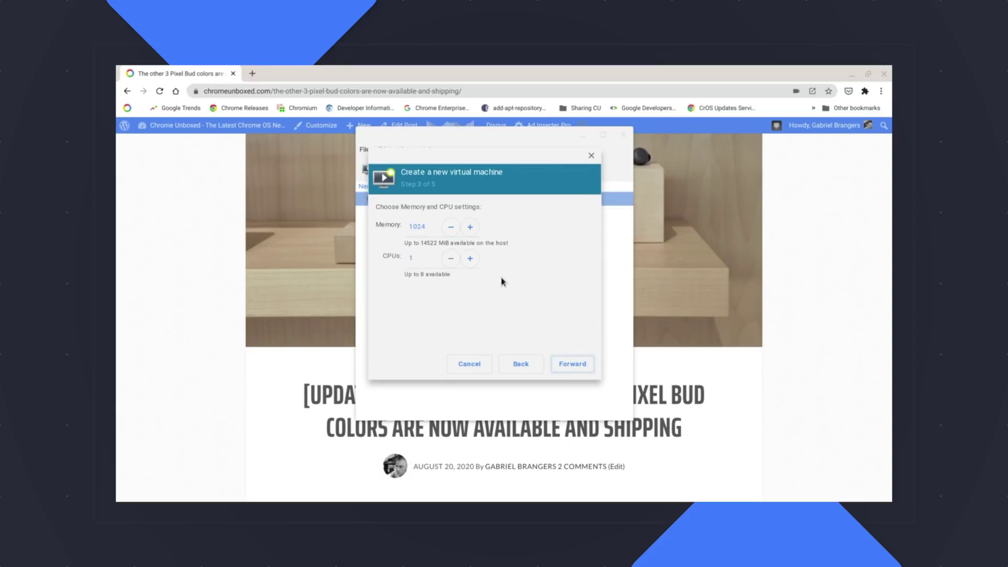
# Give the virtual machine 14000 MiB of memory and 8 CPUs
pyautogui.moveTo(438, 229); pyautogui.dragTo(382, 224)
pyautogui.write('14000')
pyautogui.press('Tab')
pyautogui.write('8')
pyautogui.click(571, 363)
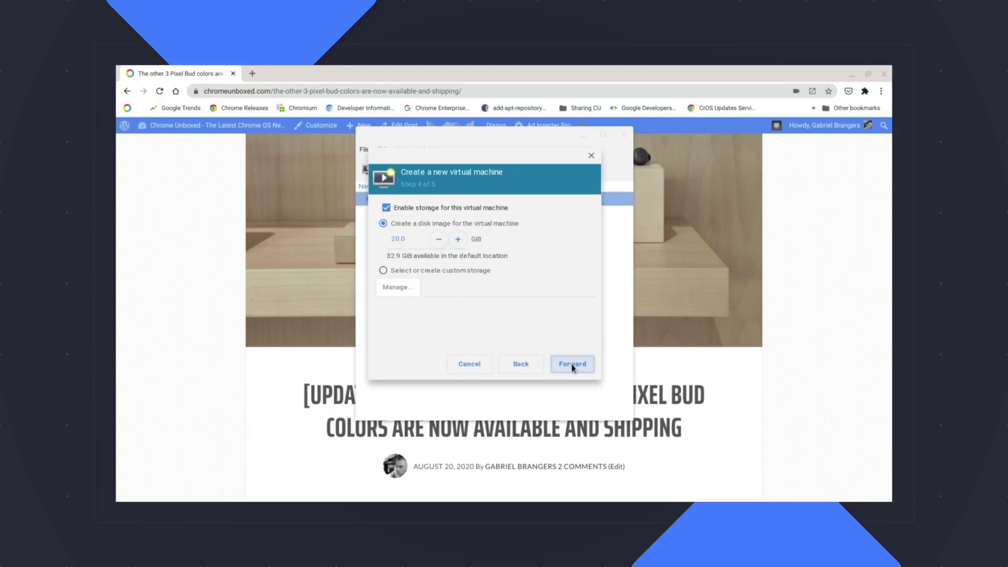
# Set a 25 GiB disk and finish creating the virtual machine
pyautogui.moveTo(415, 239); pyautogui.dragTo(356, 232)
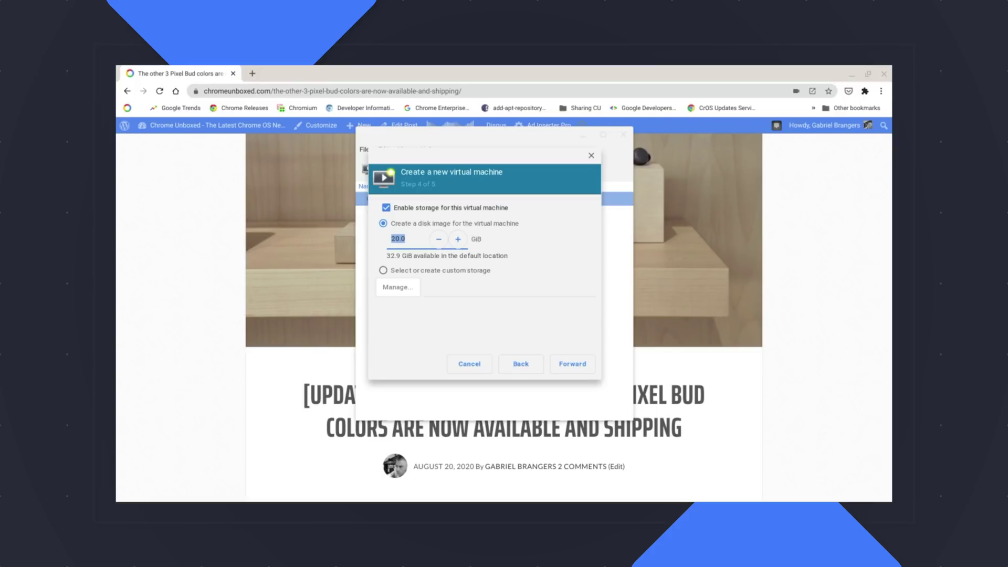
pyautogui.write('25')
pyautogui.click(570, 364)
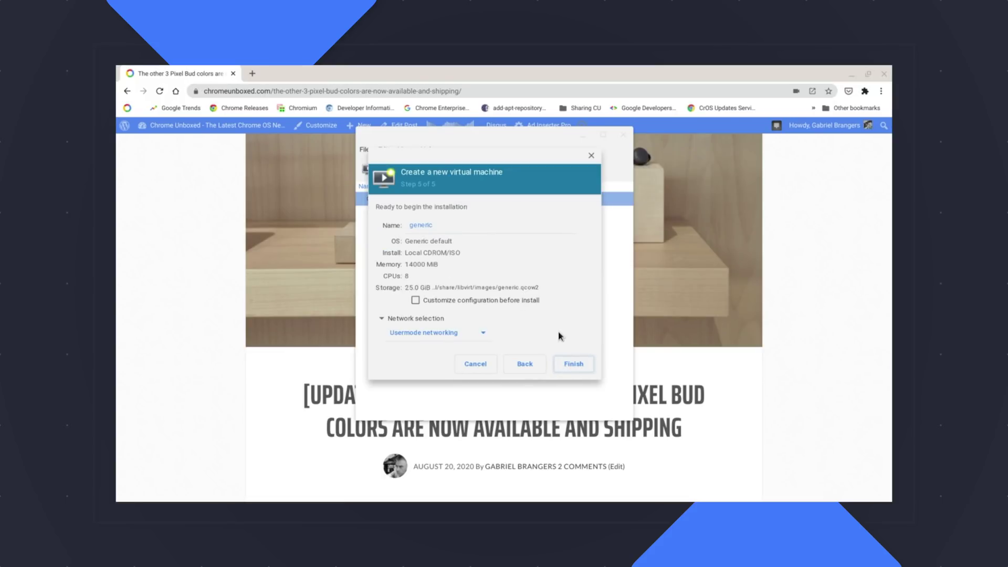
pyautogui.click(579, 365)
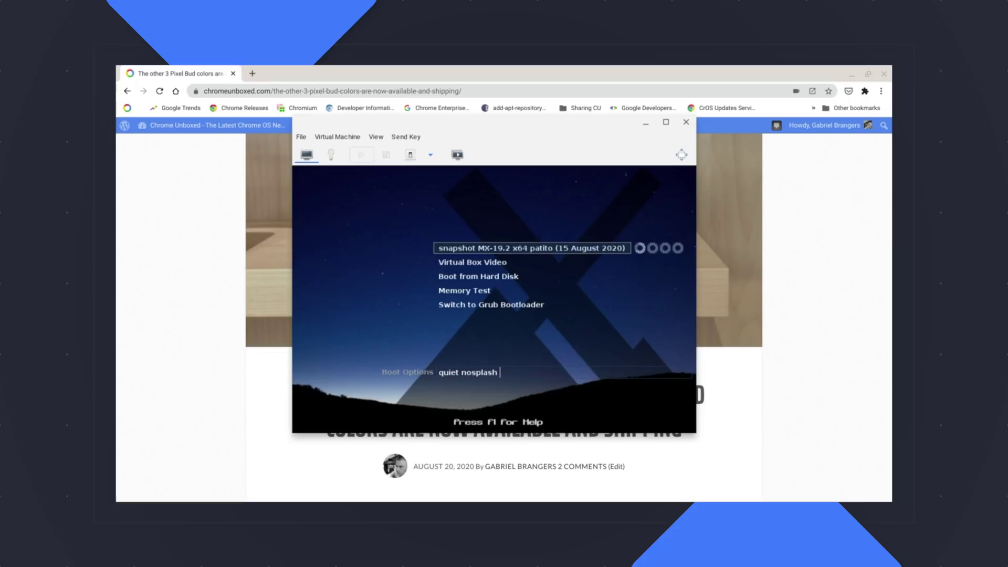
# Halt the boot countdown and boot the snapshot MX-19.2 entry
pyautogui.press('Down')
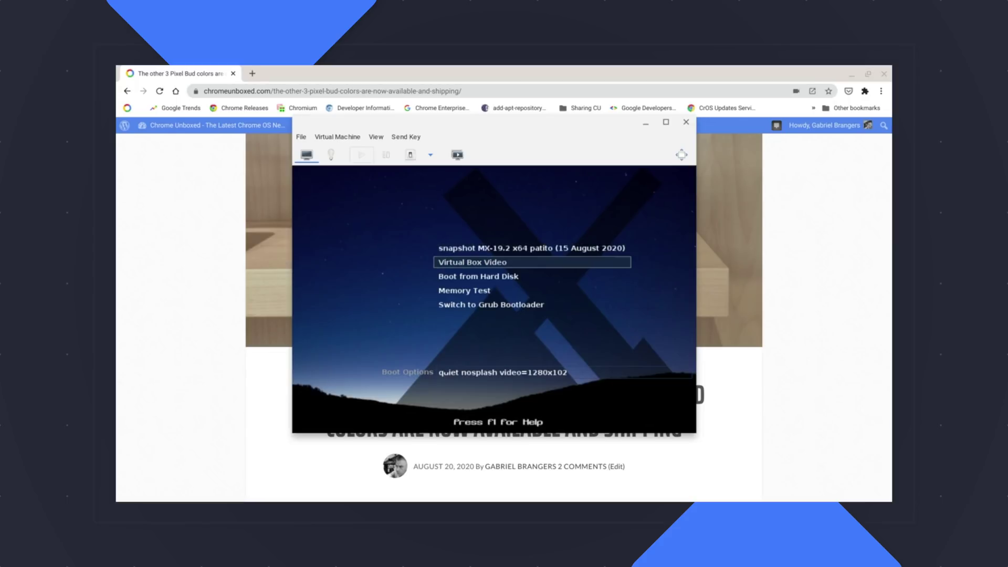
pyautogui.press('Up')
pyautogui.press('Return')
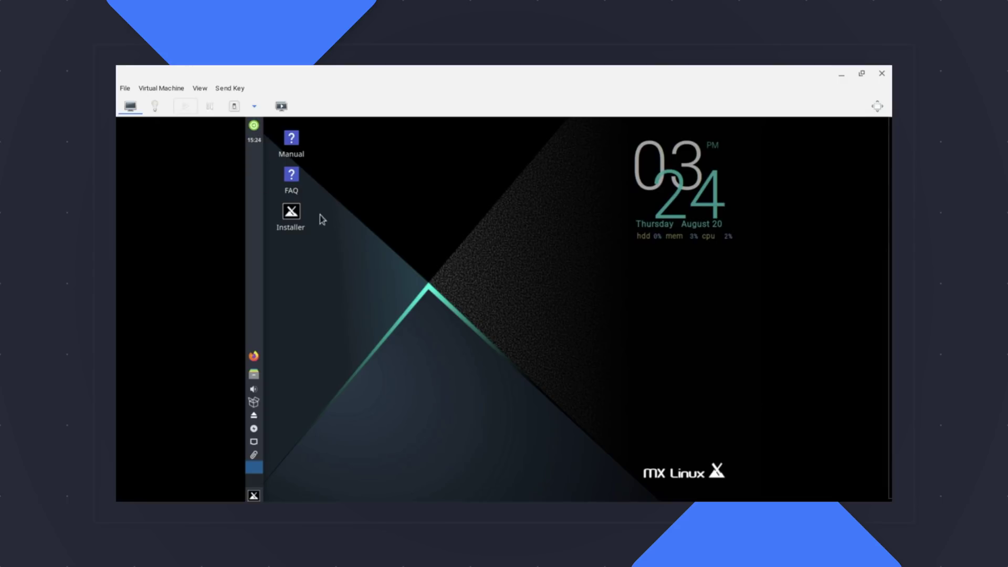
pyautogui.moveTo(301, 219)
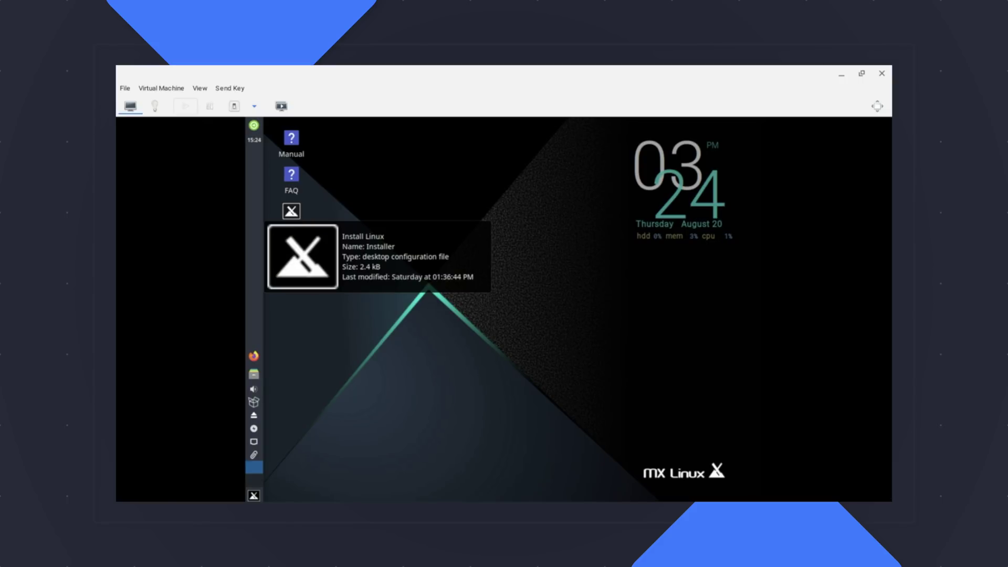
pyautogui.doubleClick(292, 212)
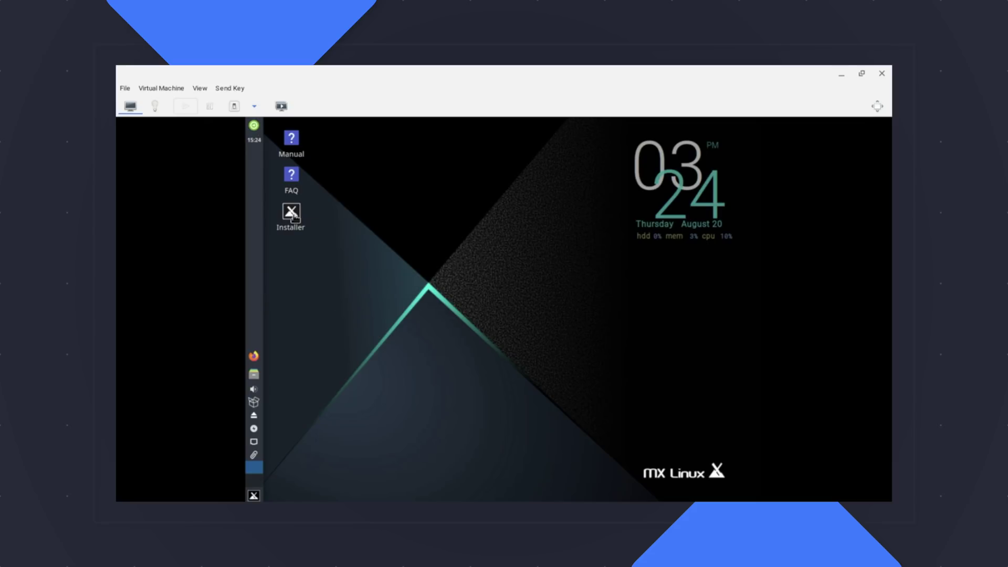